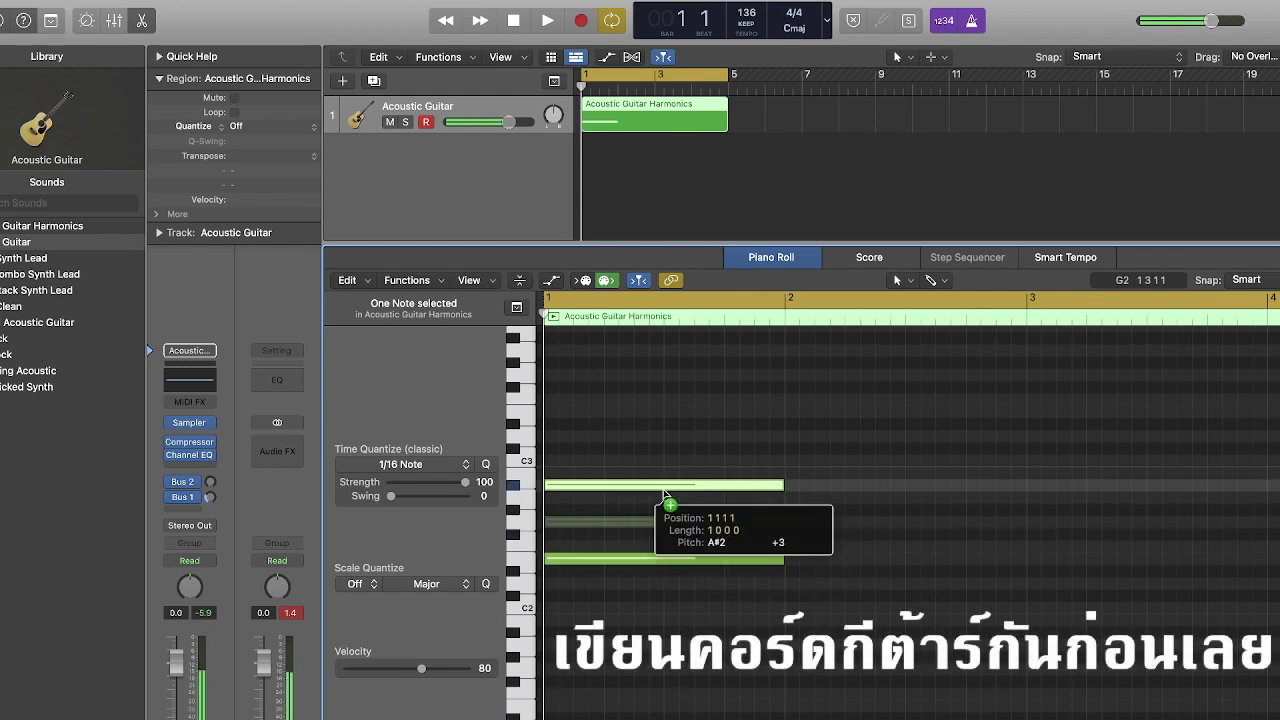
Stack E2, G2 and B2 notes at the start of bar 1 as an Em chord and play it back.
key("space")
key("space")
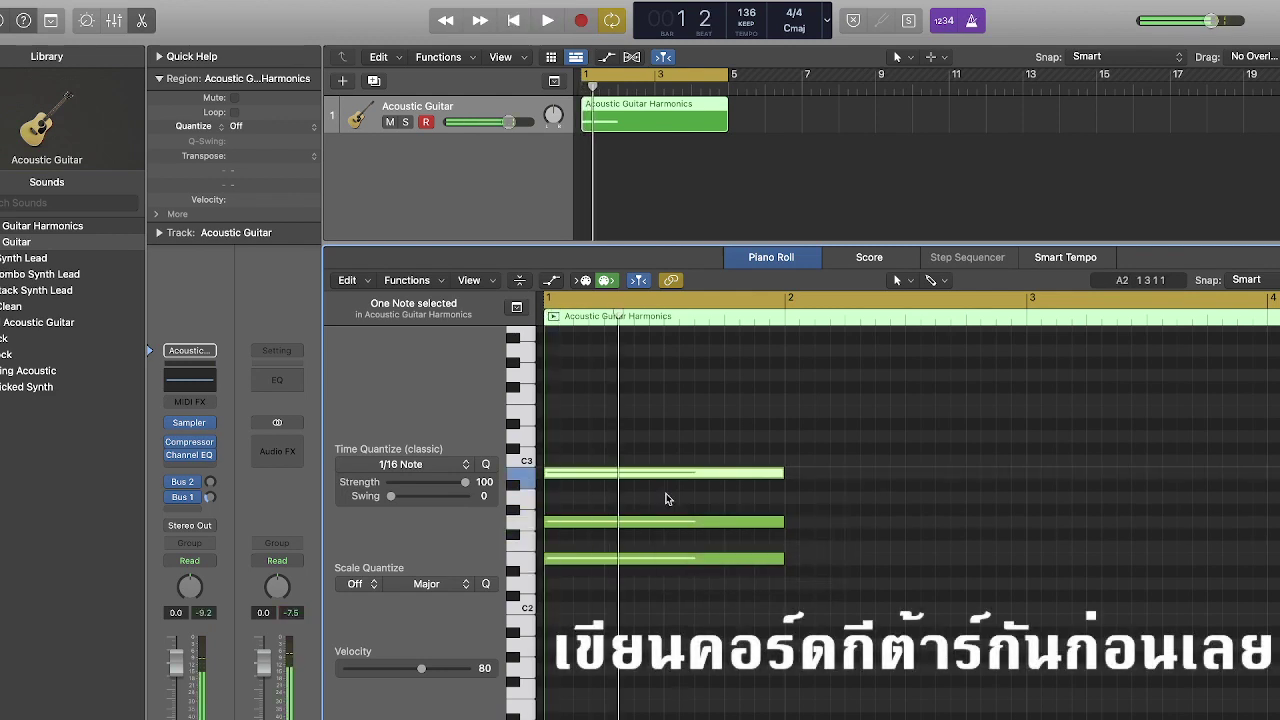
key("space")
key("space")
Respread the Em chord in bar 1 as staggered E2, B2, E3 and G3 notes, delaying the G3.
left_click(604, 526)
left_click_drag(604, 526, 606, 384)
key("space")
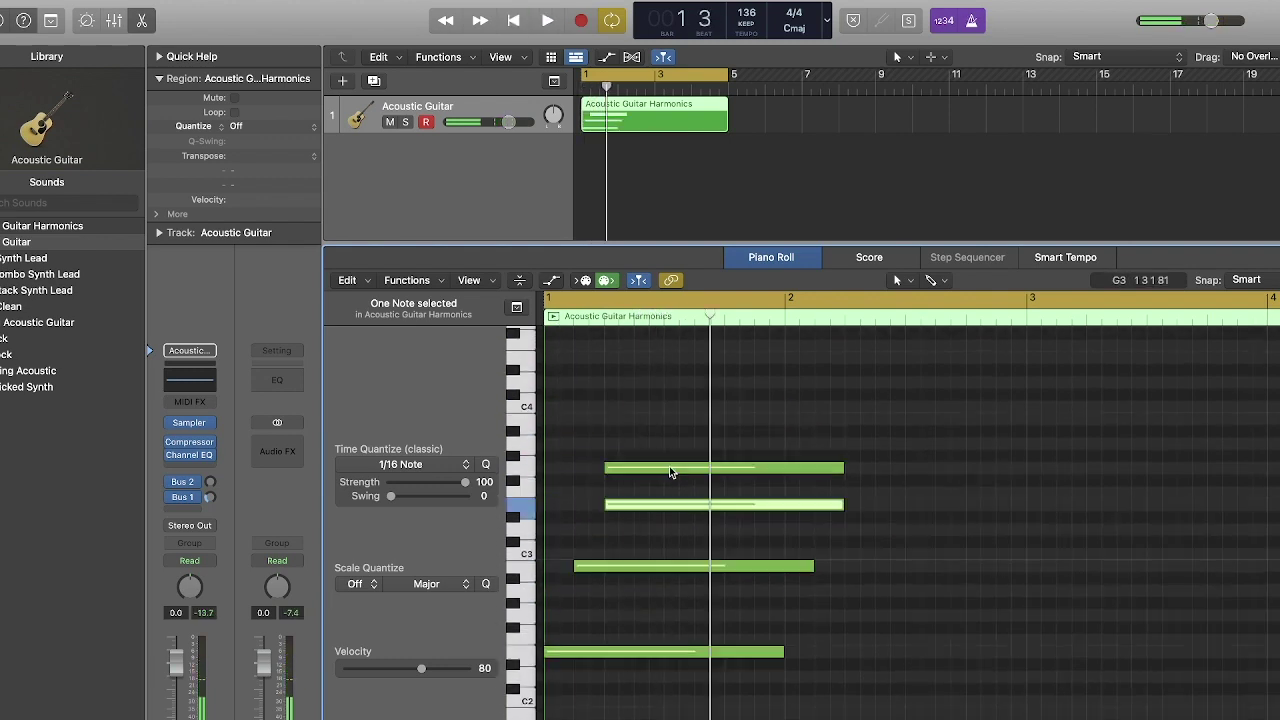
left_click(670, 468)
left_click_drag(670, 472, 699, 472)
Delay the E3 note of the staggered C chord in bar 2 and raise the A#2 note in bar 3 to B2.
key("space")
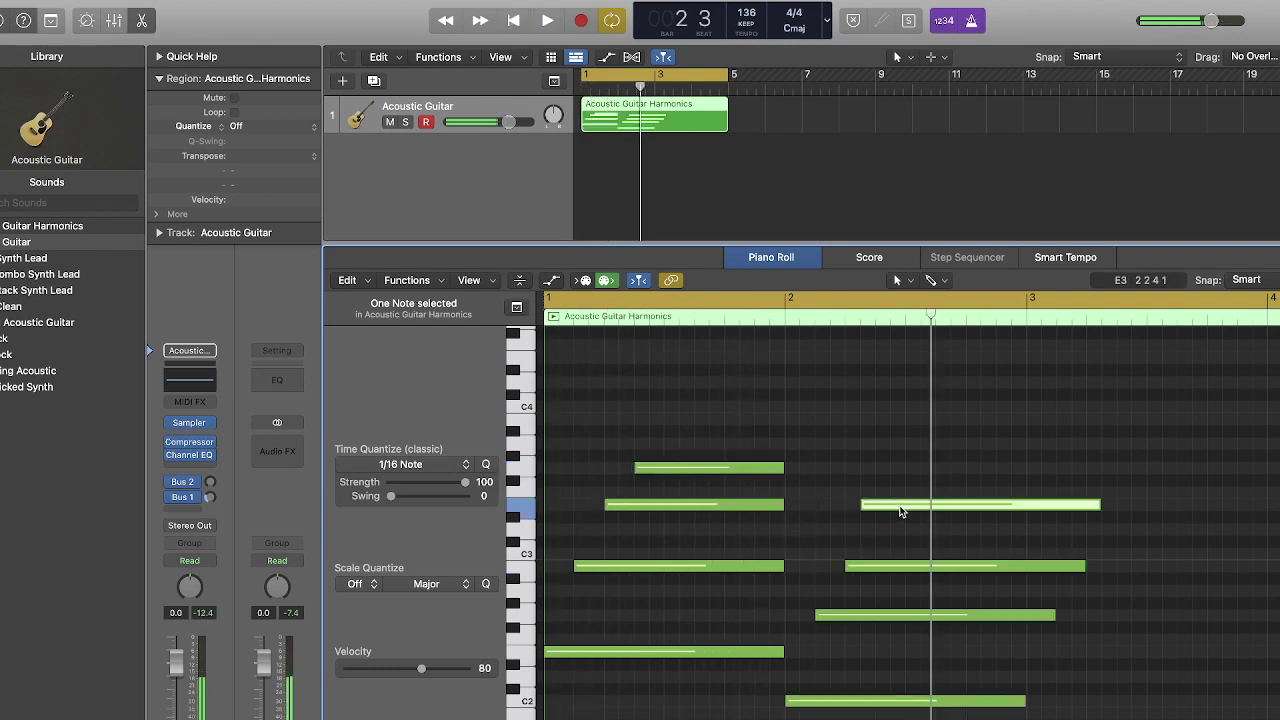
left_click_drag(871, 508, 916, 508)
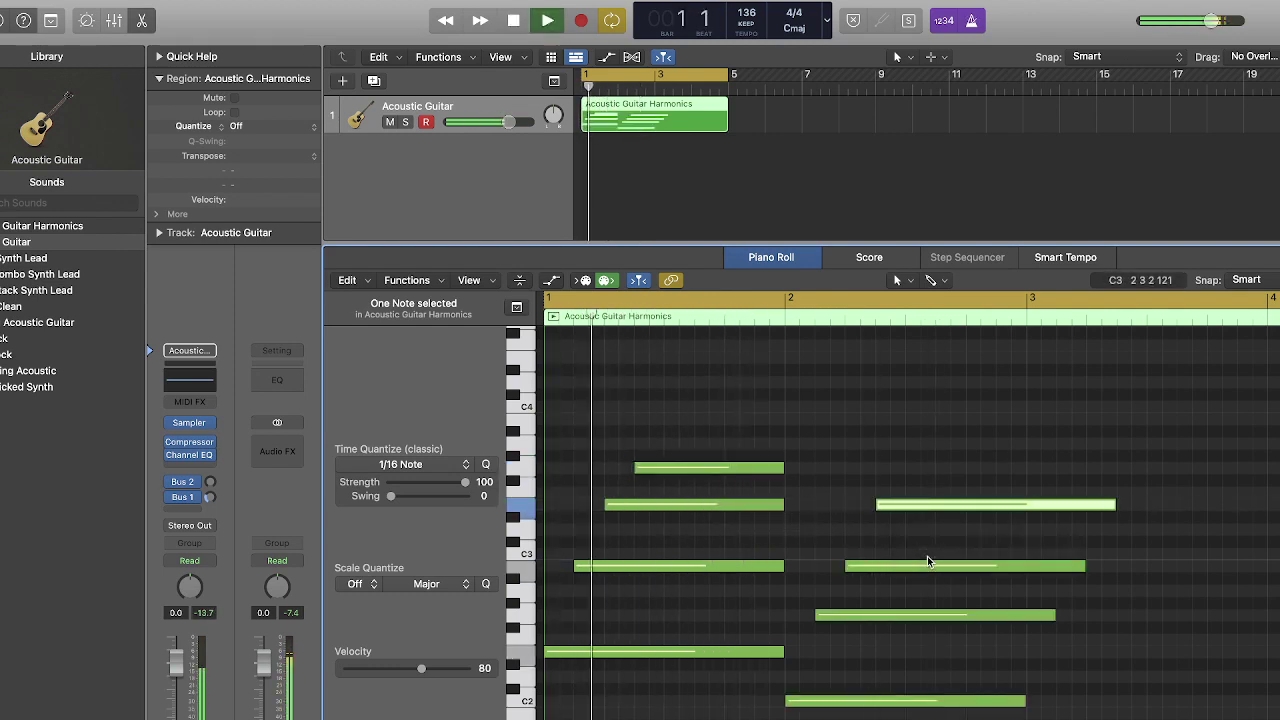
scroll(928, 561, "down", 3)
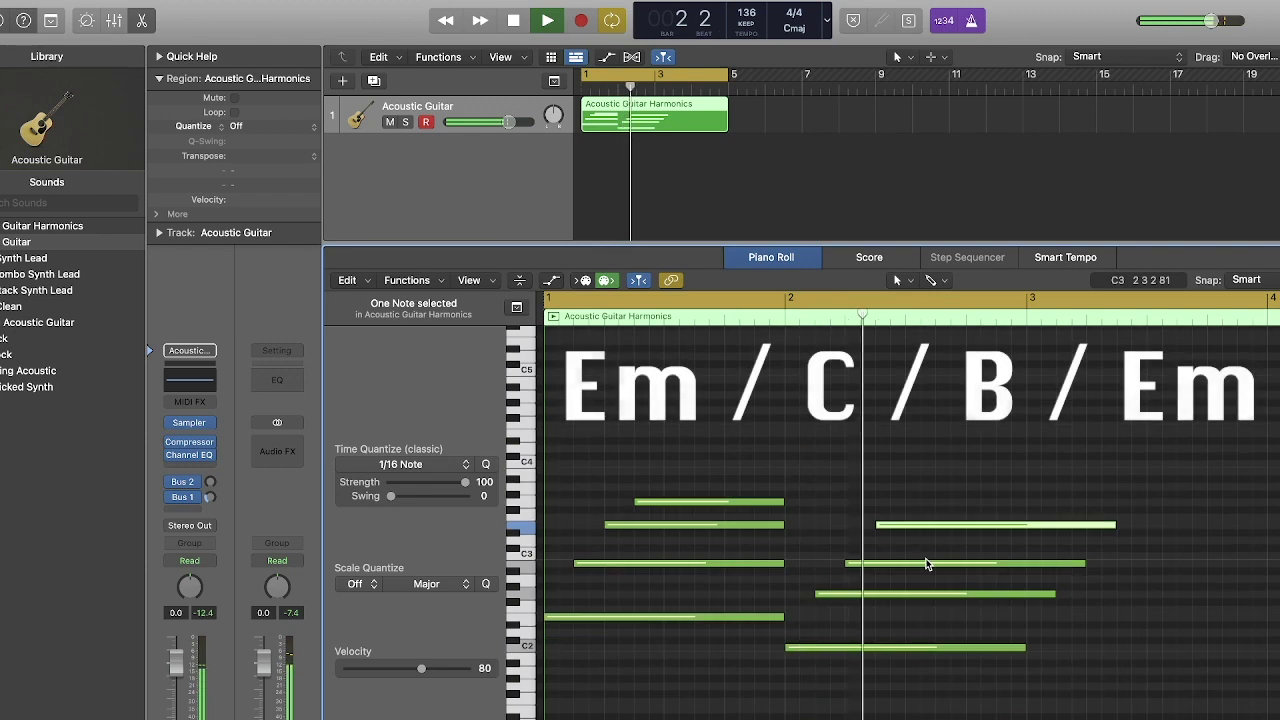
scroll(927, 565, "right", 3)
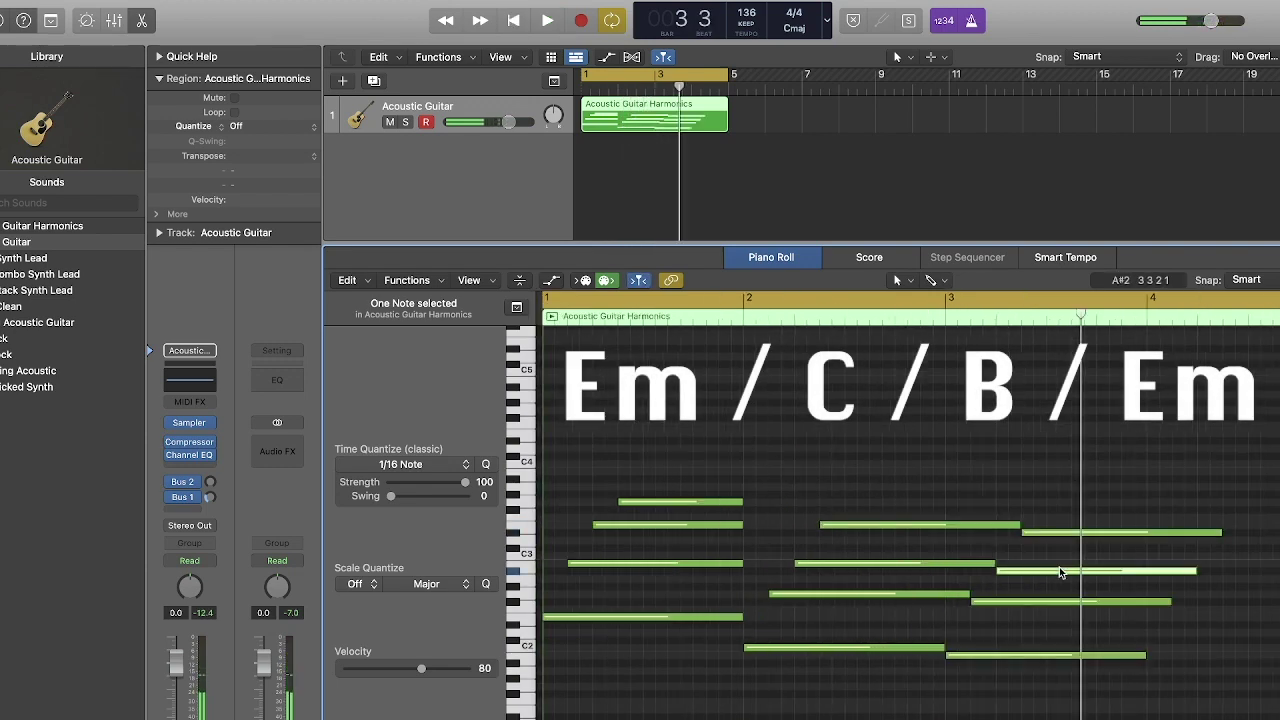
left_click_drag(1063, 571, 1062, 567)
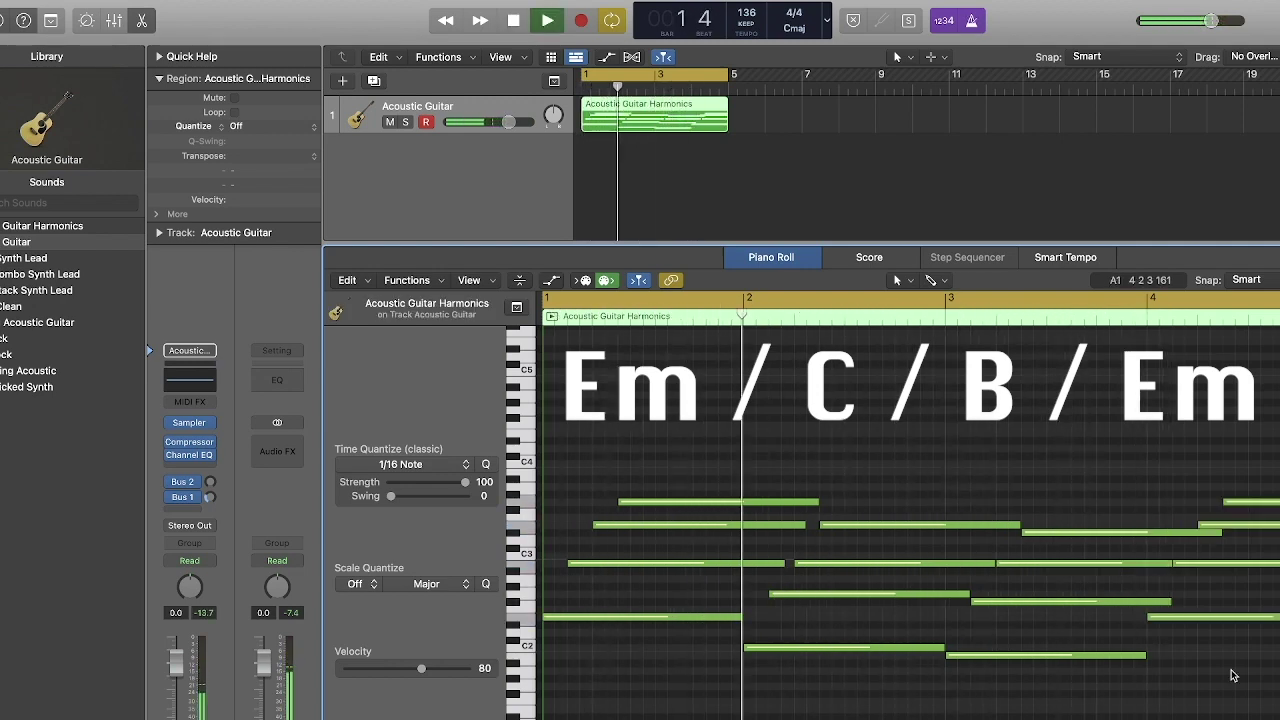
Place a G4 melody note above the chords at the start of bar 1 and play it back.
scroll(845, 602, "down", 3)
scroll(845, 604, "down", 1)
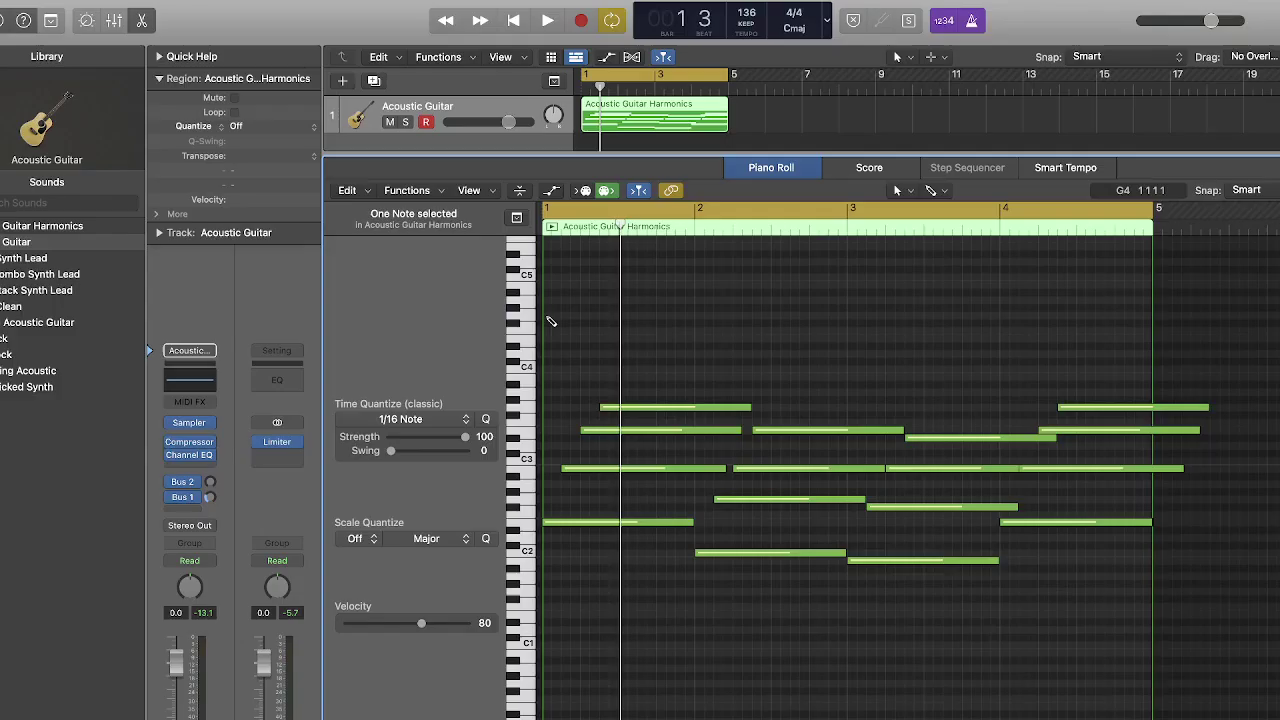
left_click_drag(575, 318, 575, 318)
key("space")
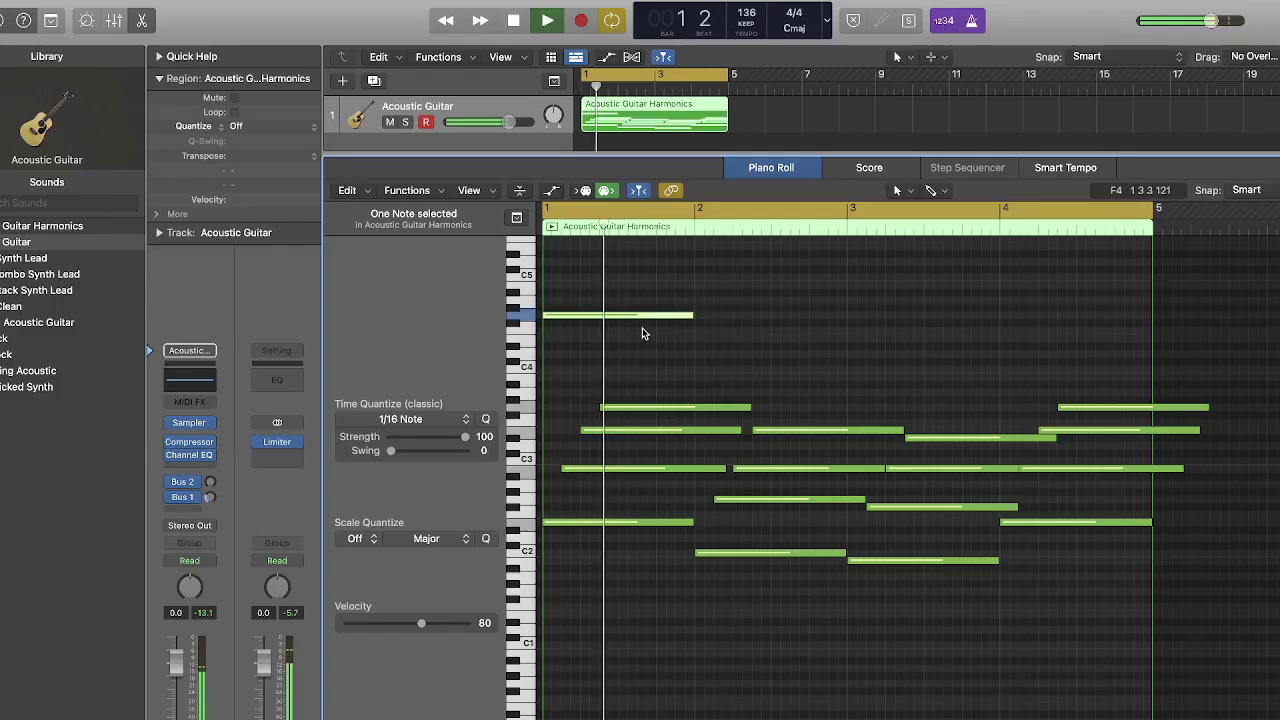
key("space")
Continue the melody above the chords with G4, F#4, E4, B3, A3, A3, C4 and B3 through bar 4, checking it by playback.
key("super+Right")
mouse_move(761, 316)
left_mouse_down()
mouse_move(623, 321)
mouse_move(755, 323)
left_mouse_up()
key("space")
left_click_drag(801, 323, 1089, 392)
key("space")
key("c")
left_click_drag(1108, 392, 1192, 371)
key("space")
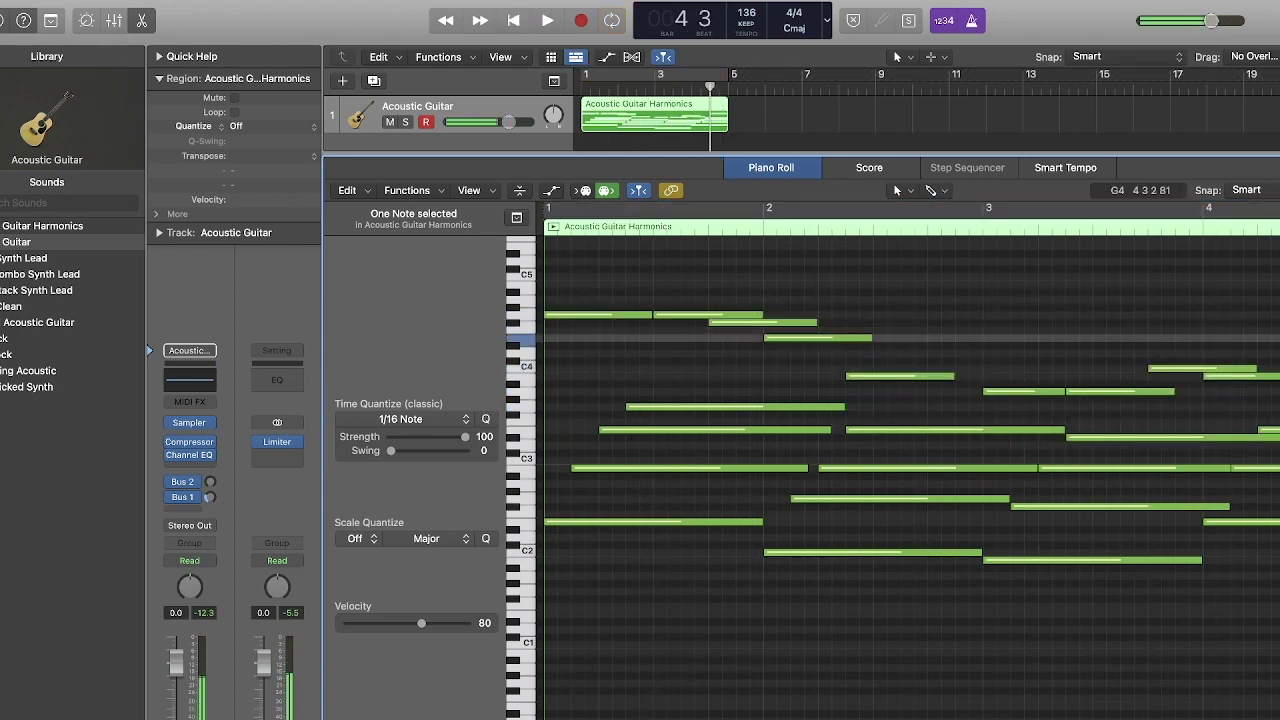
key("c")
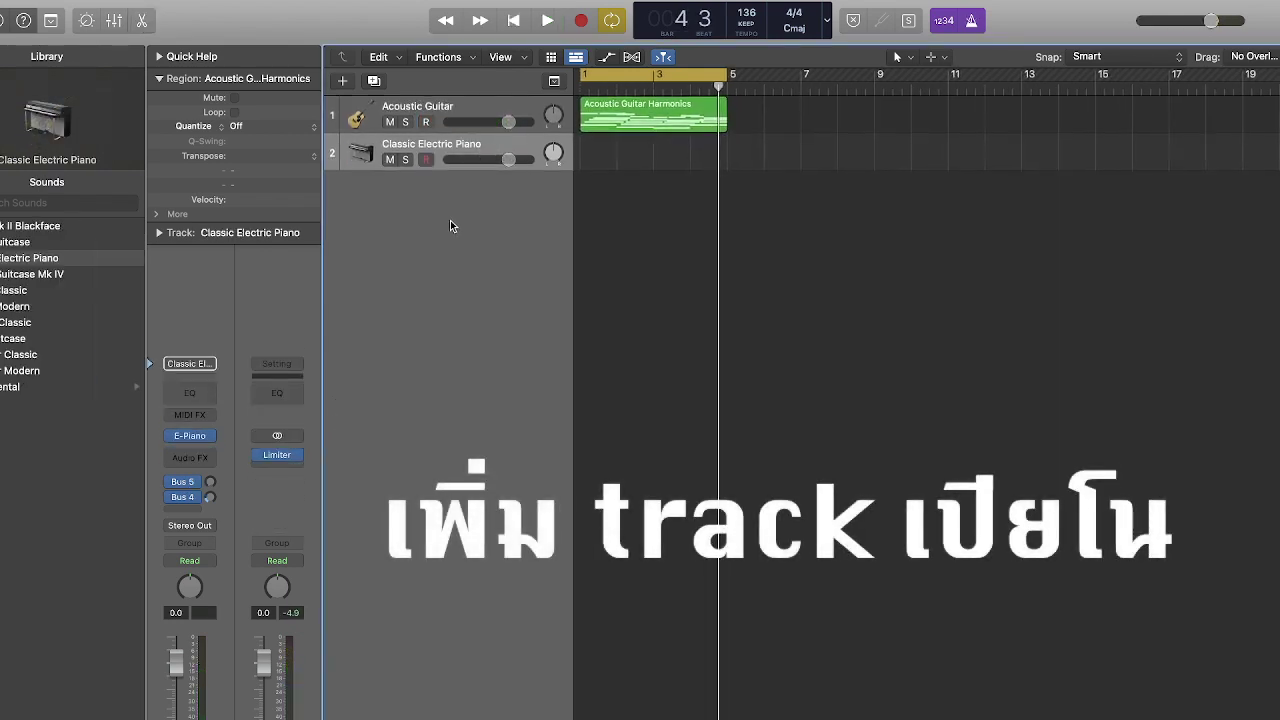
Copy the guitar region to the Classic Electric Piano track and move bar 1's staggered chord notes to the start of the bar.
left_click_drag(637, 130, 641, 155)
left_click_drag(621, 549, 601, 551)
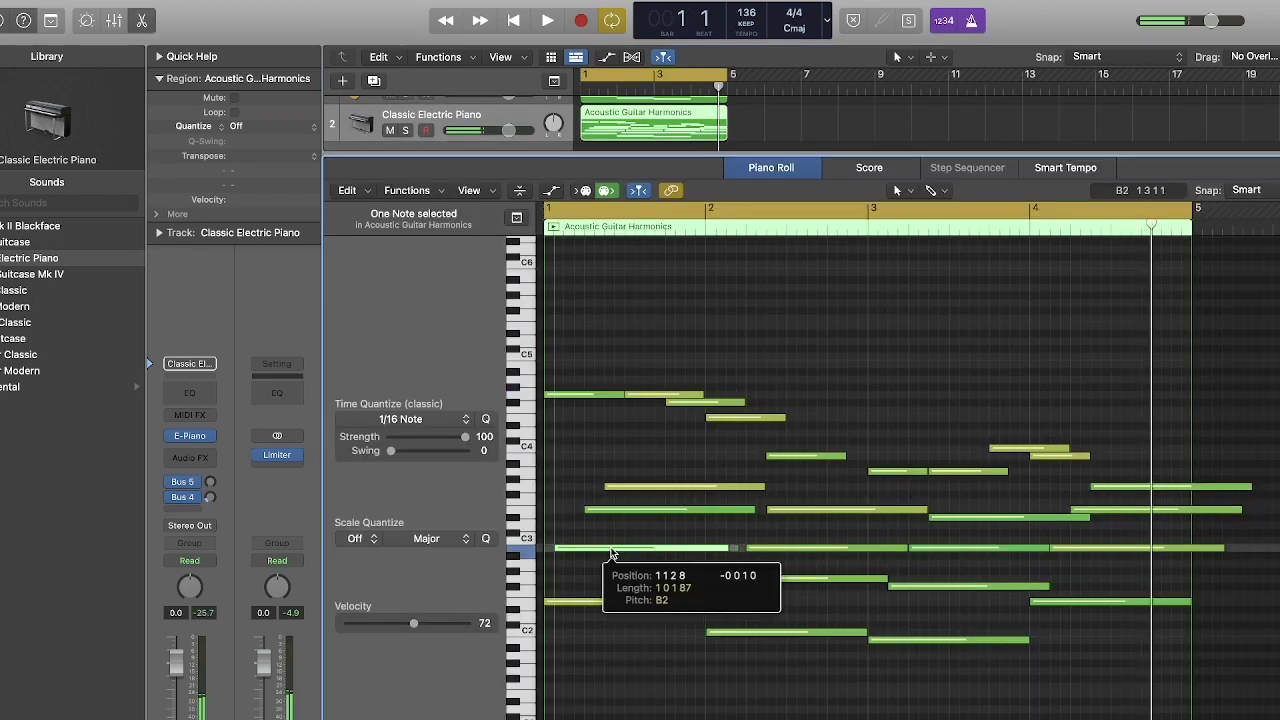
left_click_drag(616, 512, 577, 513)
left_click_drag(620, 489, 575, 490)
left_click_drag(575, 490, 562, 490)
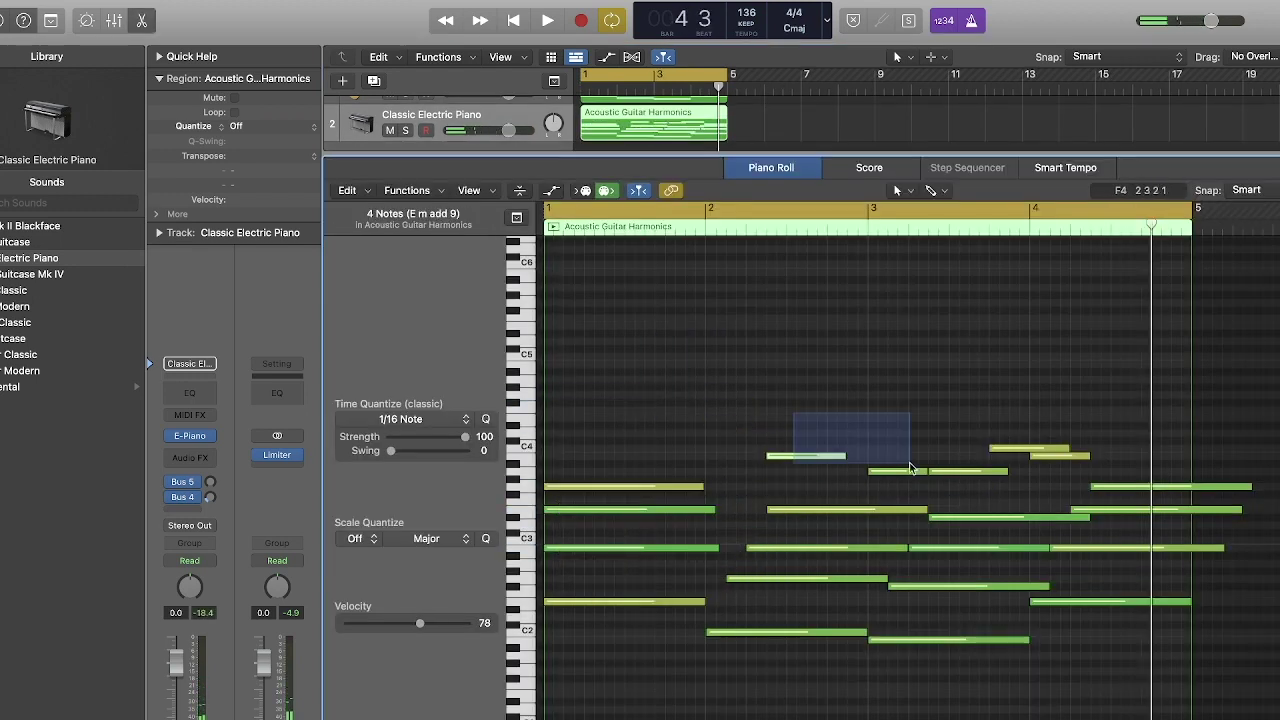
Delete the melody notes above bars 2 and 3 in the piano region and move bar 2's staggered chord notes earlier.
left_click_drag(794, 414, 1010, 478)
key("Delete")
left_click(730, 578)
left_click_drag(714, 512, 914, 531)
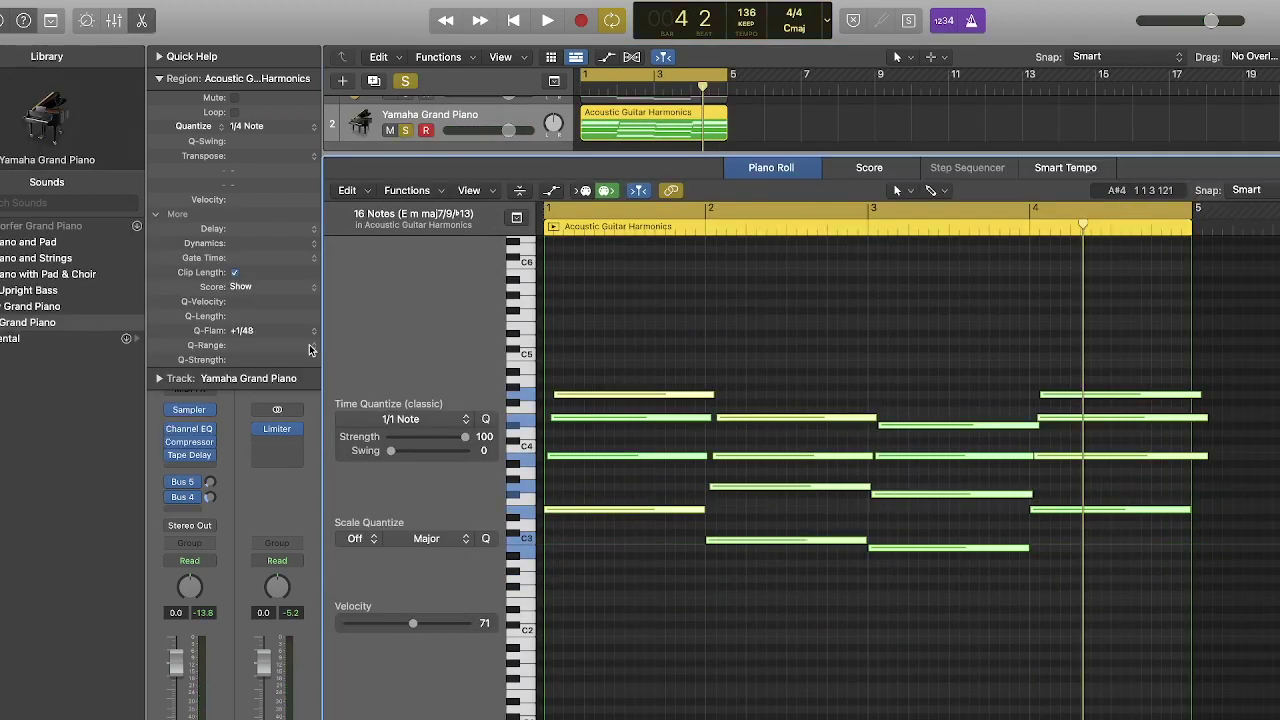
Shape the Yamaha Grand Piano in Channel EQ with a 280 Hz low cut and the 1300 Hz high shelf, and lower its track volume.
key("Return")
key("space")
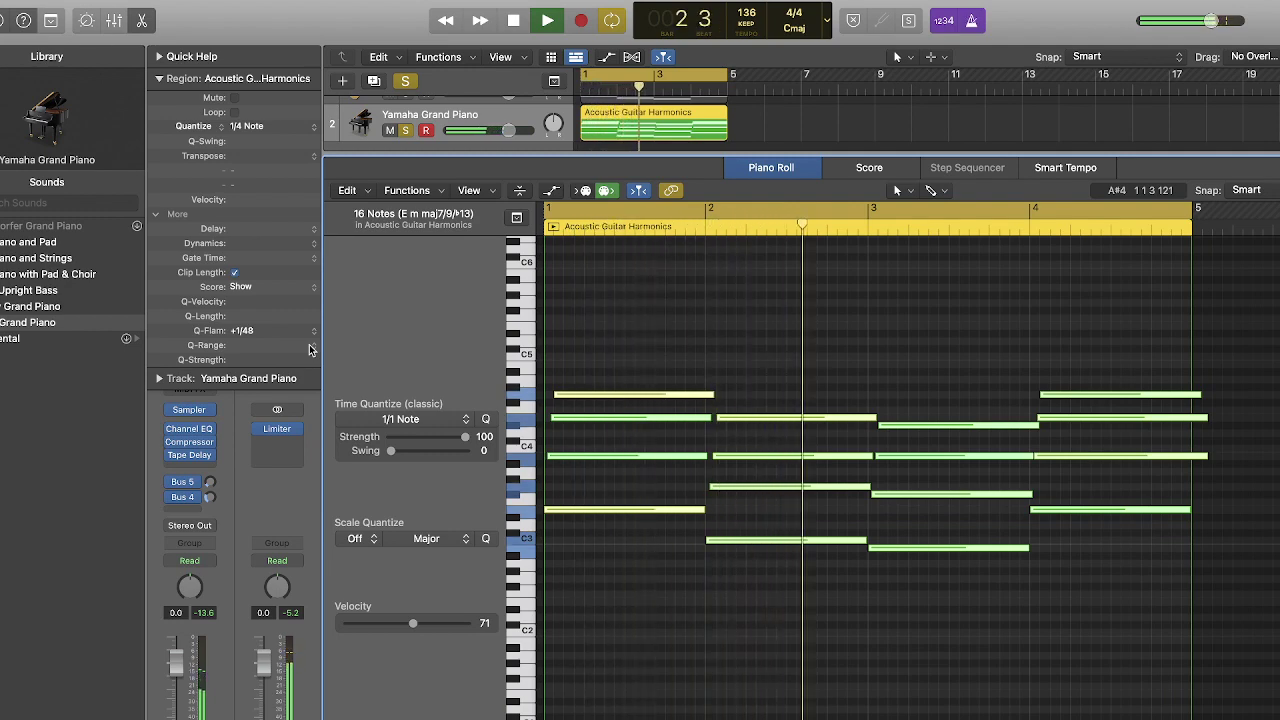
left_click(158, 79)
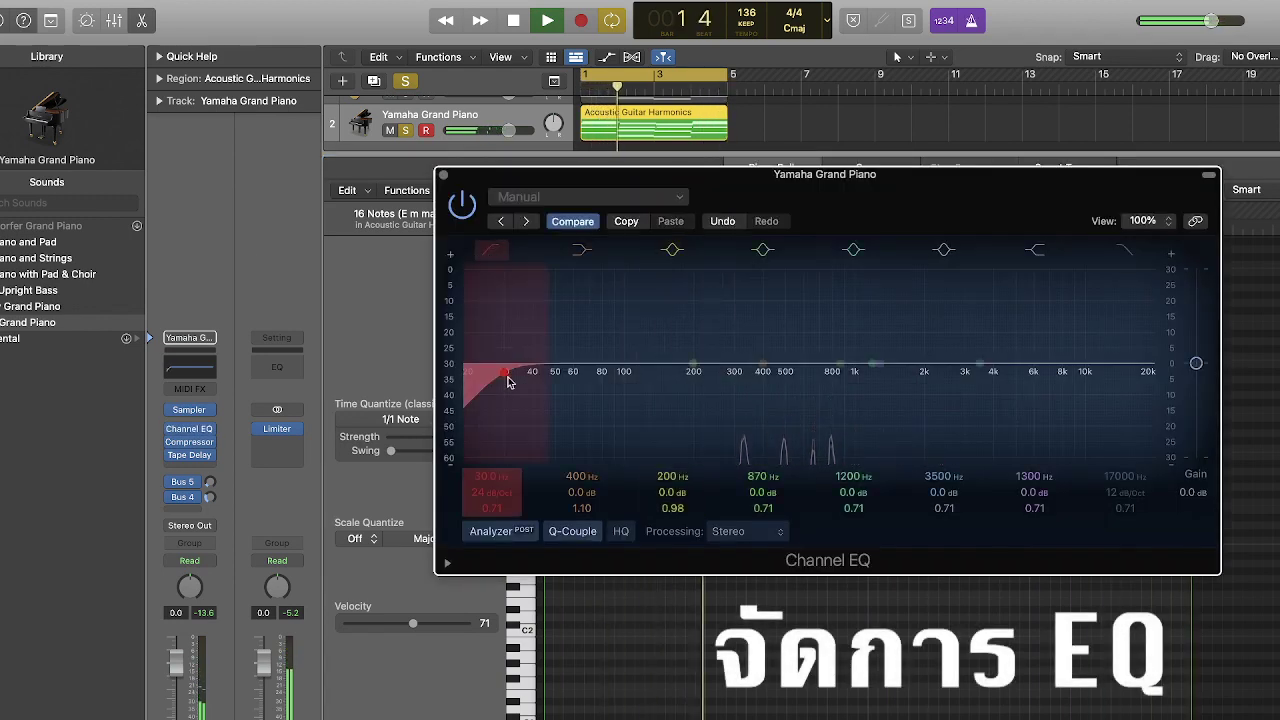
left_click_drag(492, 475, 492, 418)
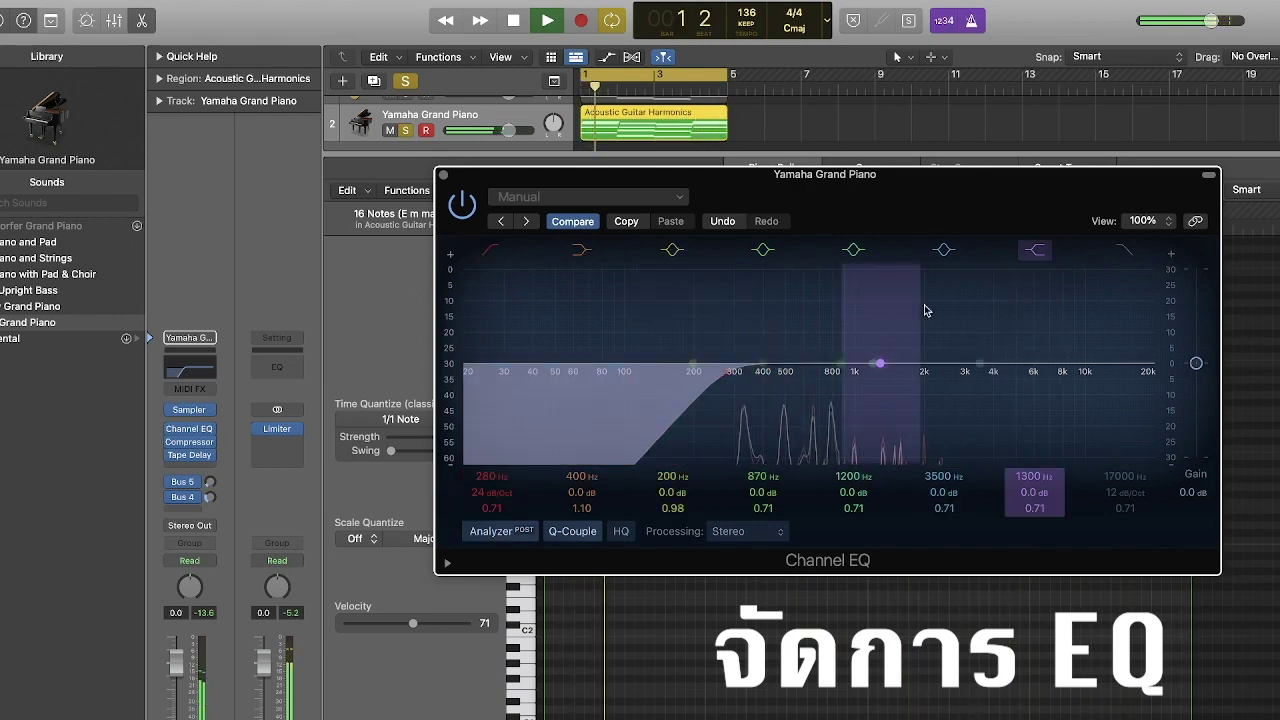
mouse_move(977, 364)
left_mouse_down()
mouse_move(975, 348)
mouse_move(975, 360)
left_mouse_up()
left_click_drag(1033, 492, 1033, 472)
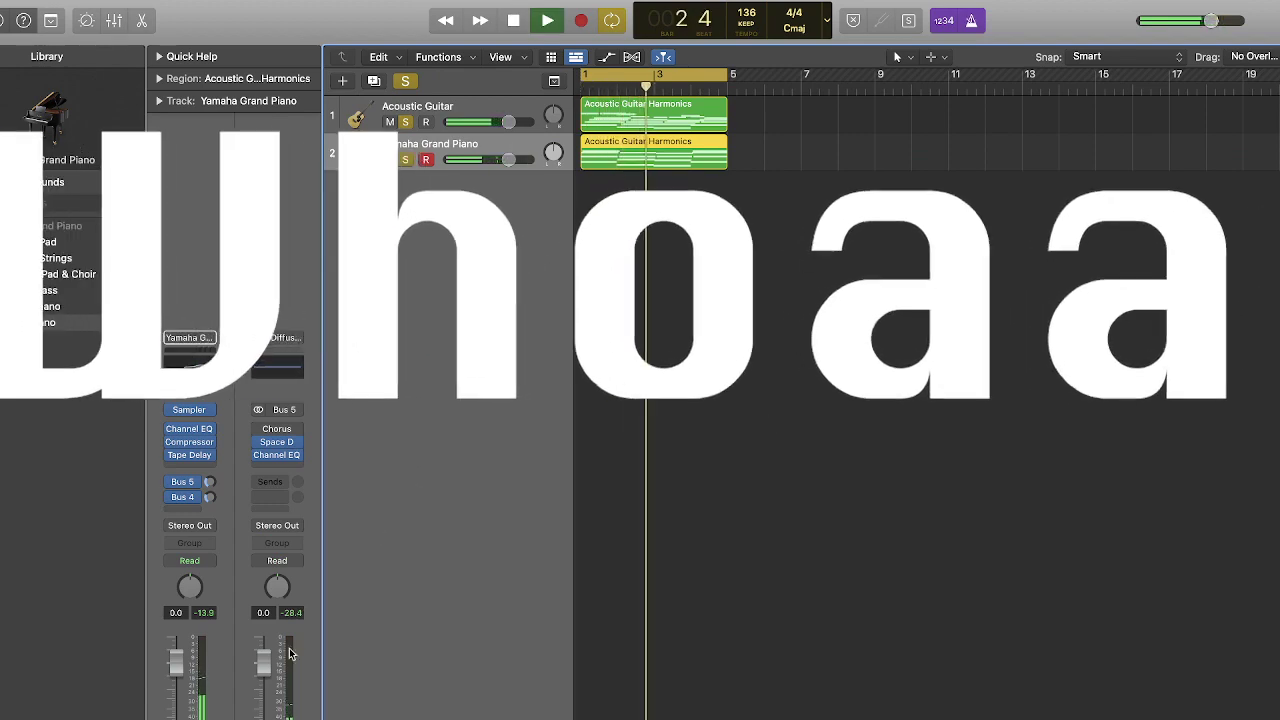
left_click_drag(176, 661, 176, 681)
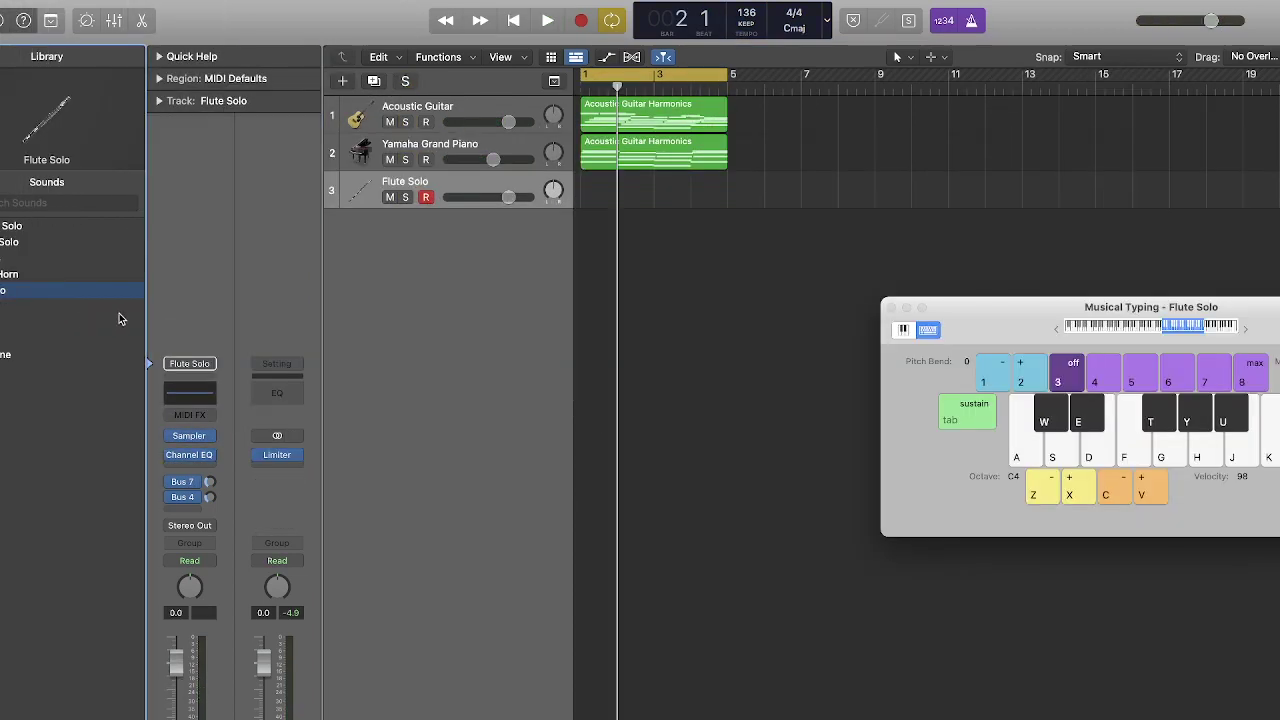
Audition the Flute Solo sound by playing a few notes with Musical Typing.
key("d")
key("s")
key("f")
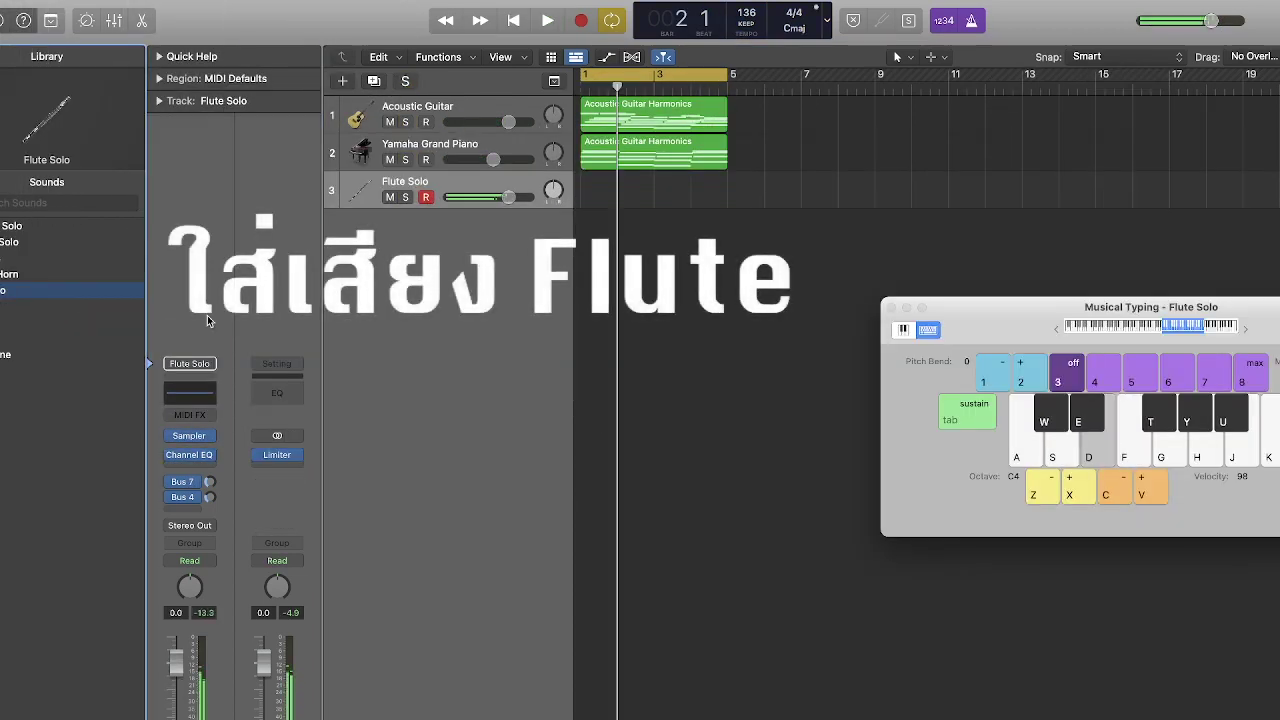
key("a")
key("s")
key("d")
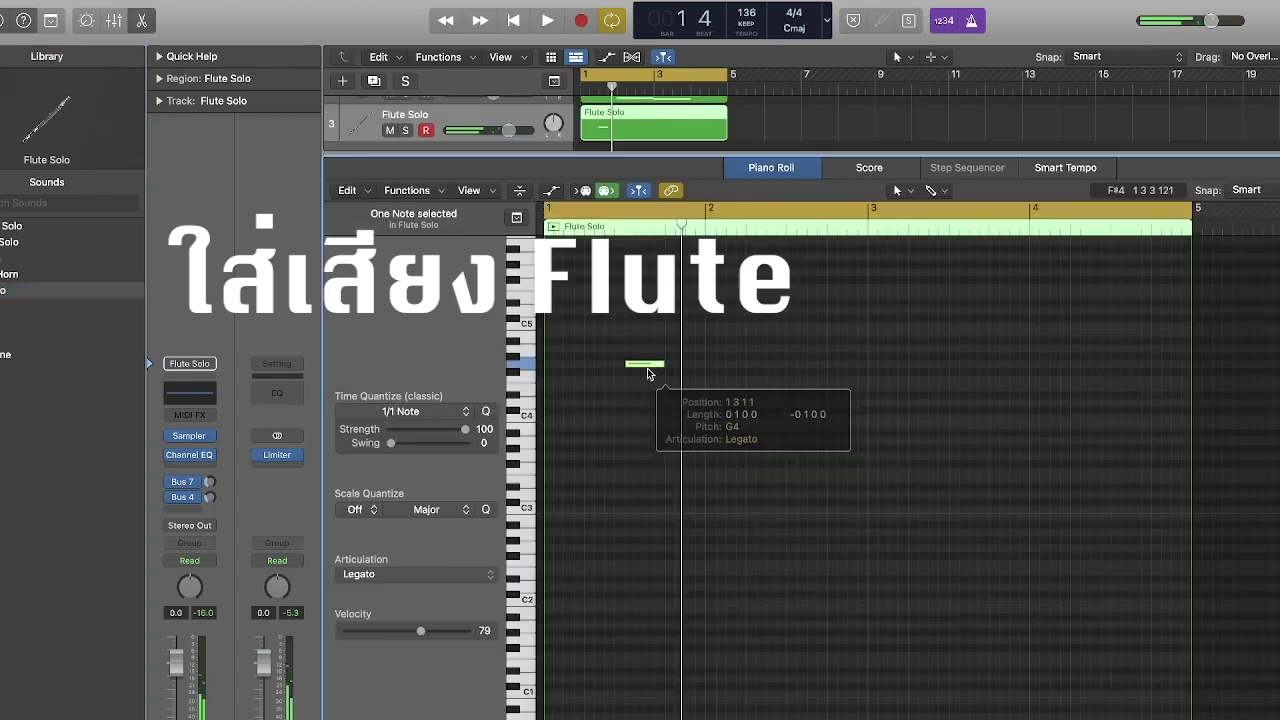
Enter G4, F#4 and G4 from beat 3 of bar 1 in the flute region, followed by a longer A4 at bar 2.
left_click_drag(645, 366, 689, 365)
key("space")
key("space")
left_click_drag(680, 366, 718, 353)
left_click_drag(744, 349, 785, 349)
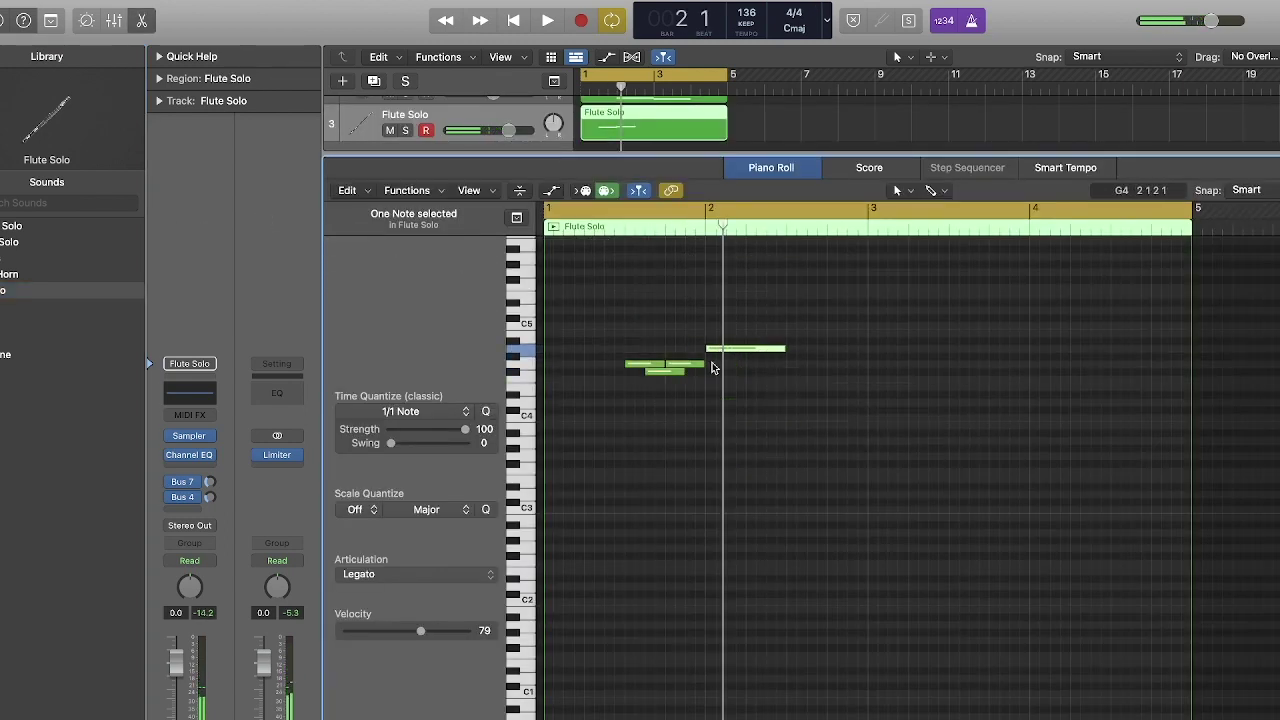
Add a G4 note in the second half of bar 2 and slightly lengthen the preceding A4, checking both by playback.
key("space")
left_click_drag(704, 364, 831, 368)
key("space")
key("space")
left_click_drag(784, 349, 800, 350)
key("space")
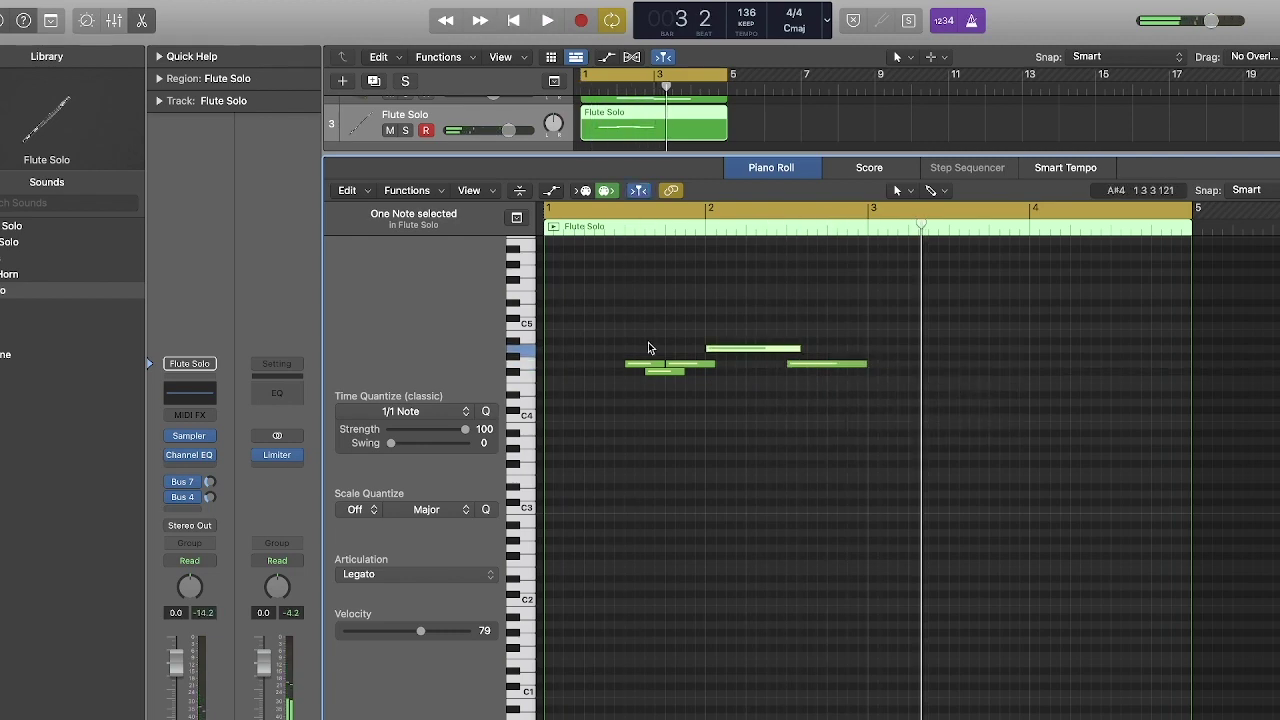
Copy flute notes to form F#4, E4 and F#4 from the middle of bar 3, then G4 and D4 in bar 4.
left_click_drag(642, 365, 966, 374)
left_click_drag(966, 373, 986, 389)
left_click_drag(986, 388, 1006, 374)
left_click_drag(1006, 373, 1048, 366)
left_click_drag(1048, 366, 1089, 404)
left_click_drag(1107, 402, 1180, 403)
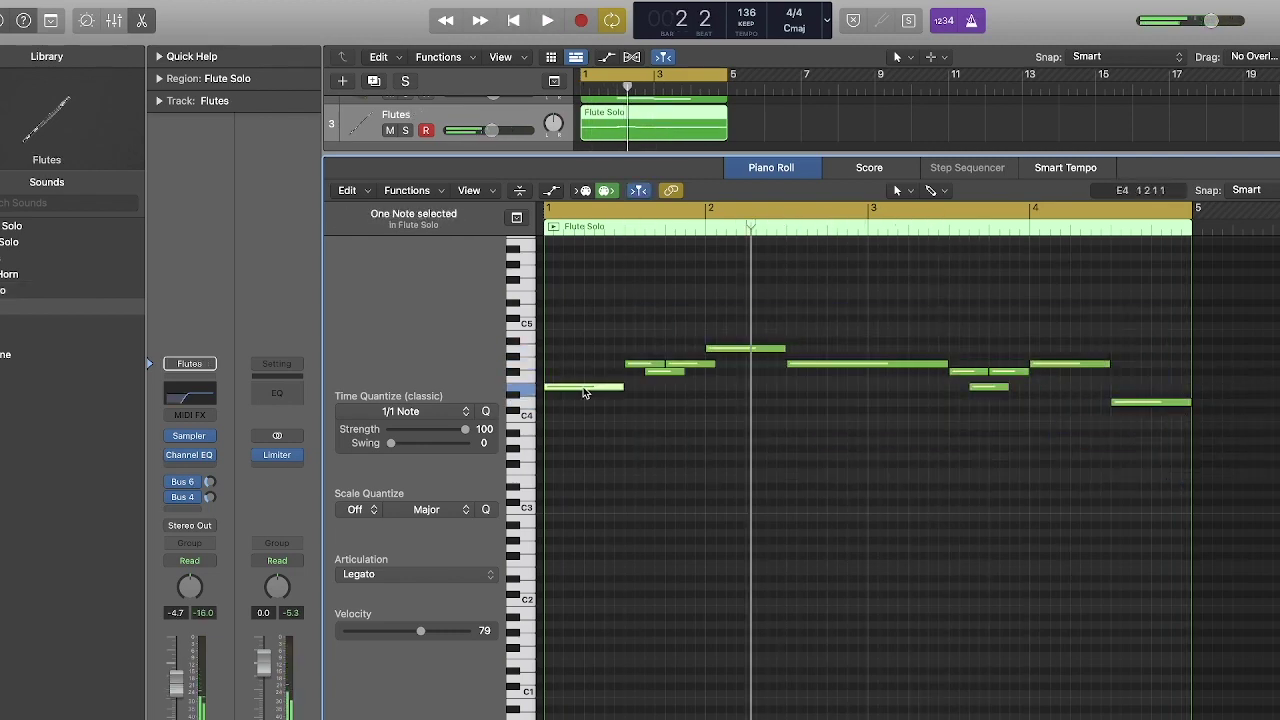
Lower the flute melody's opening note by an octave and play the region back.
key("space")
key("space")
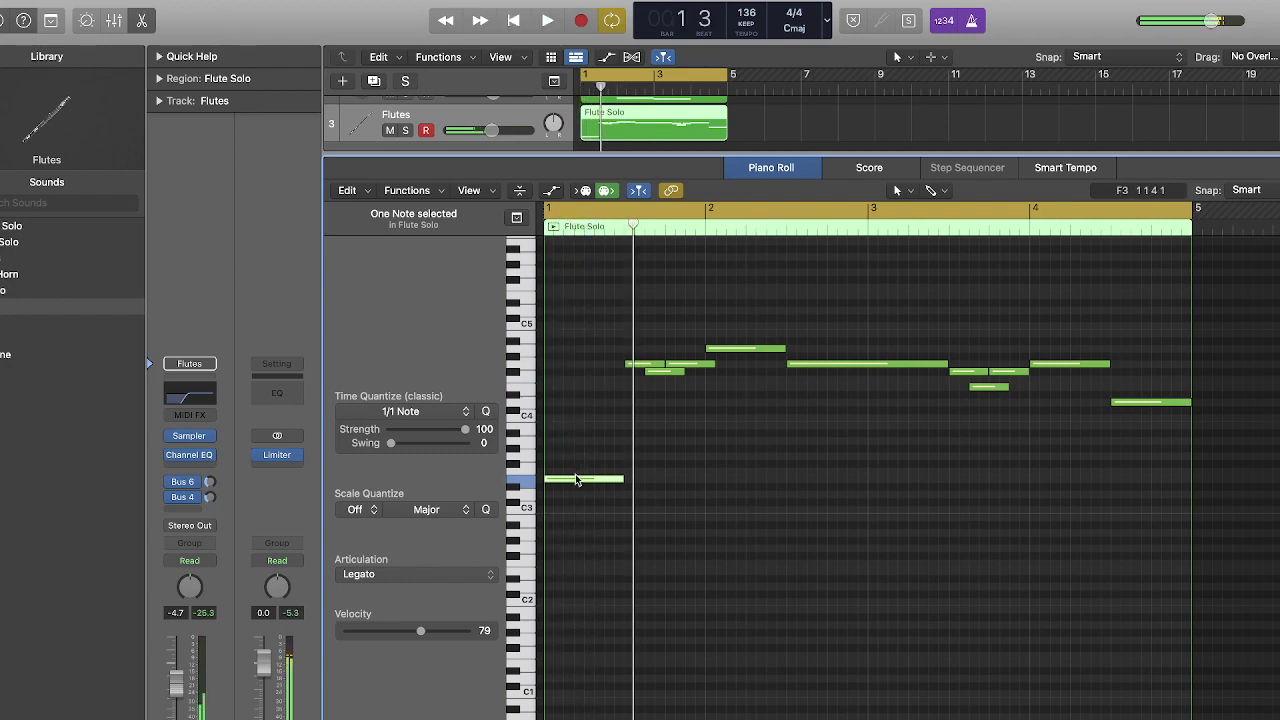
key("space")
mouse_move(577, 481)
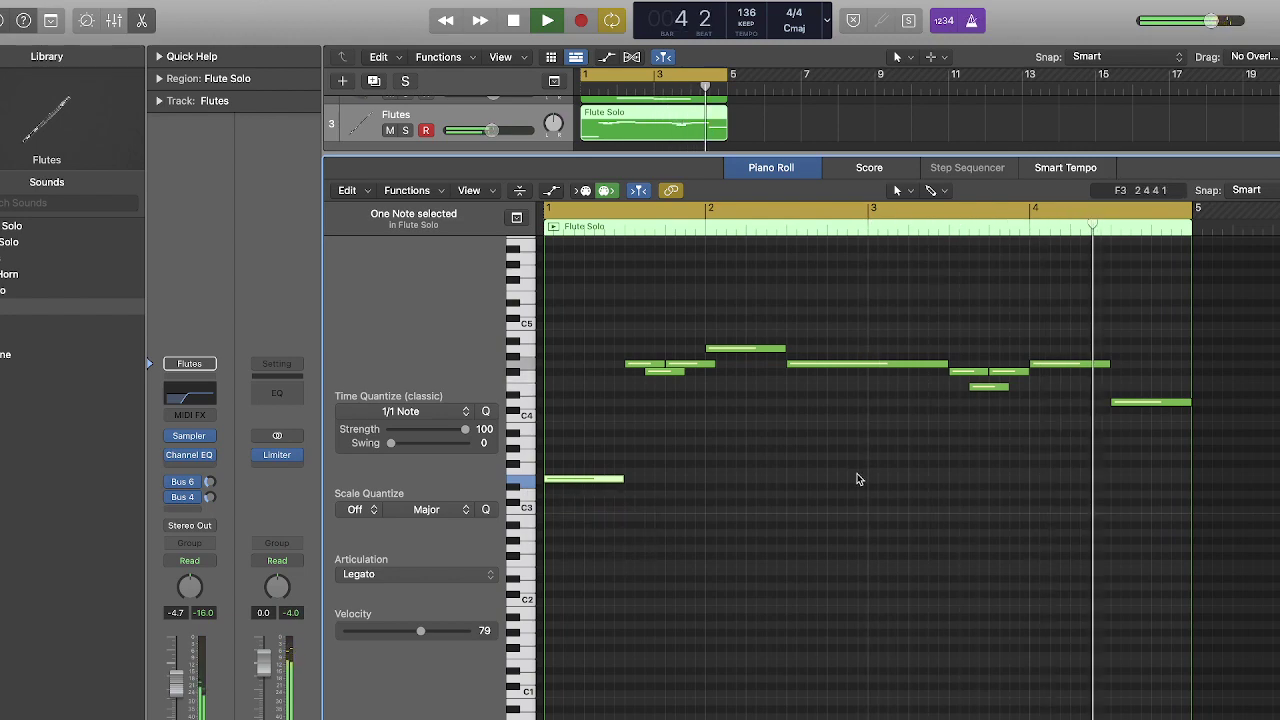
Bounce the three selected regions in place to a new track named sample1, leaving the source regions and normalization off.
type("sam")
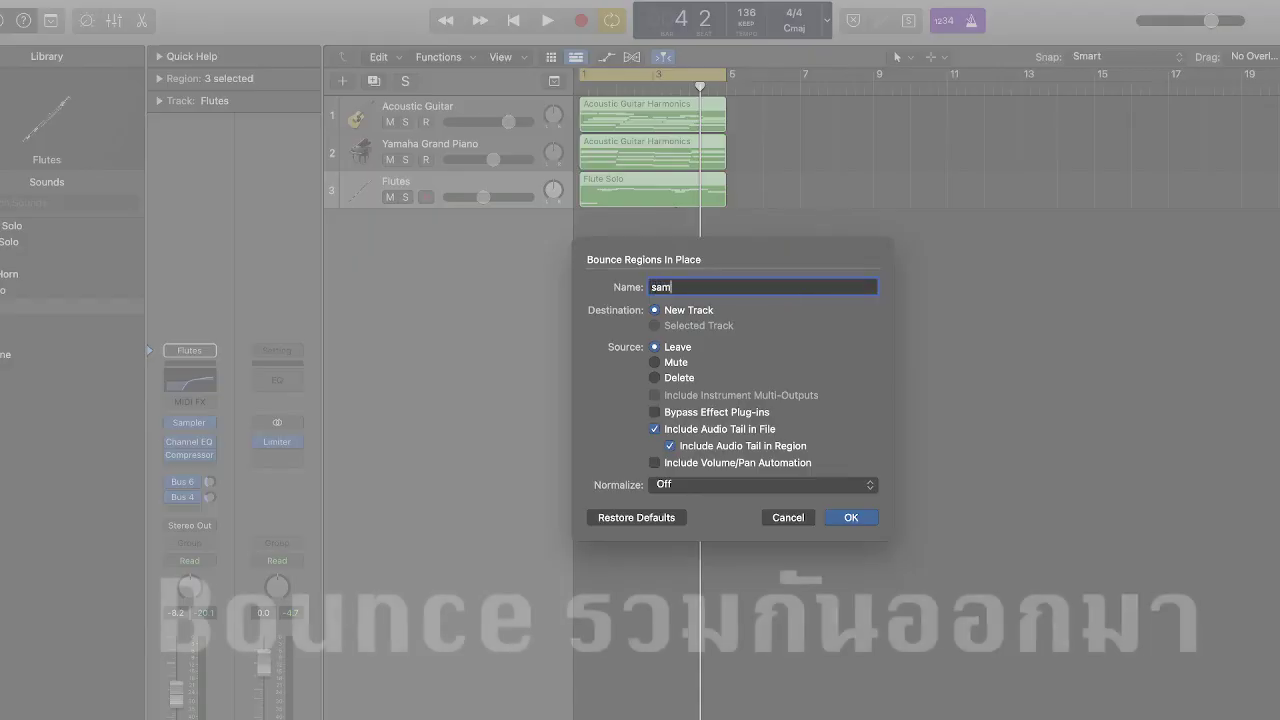
type("ple1")
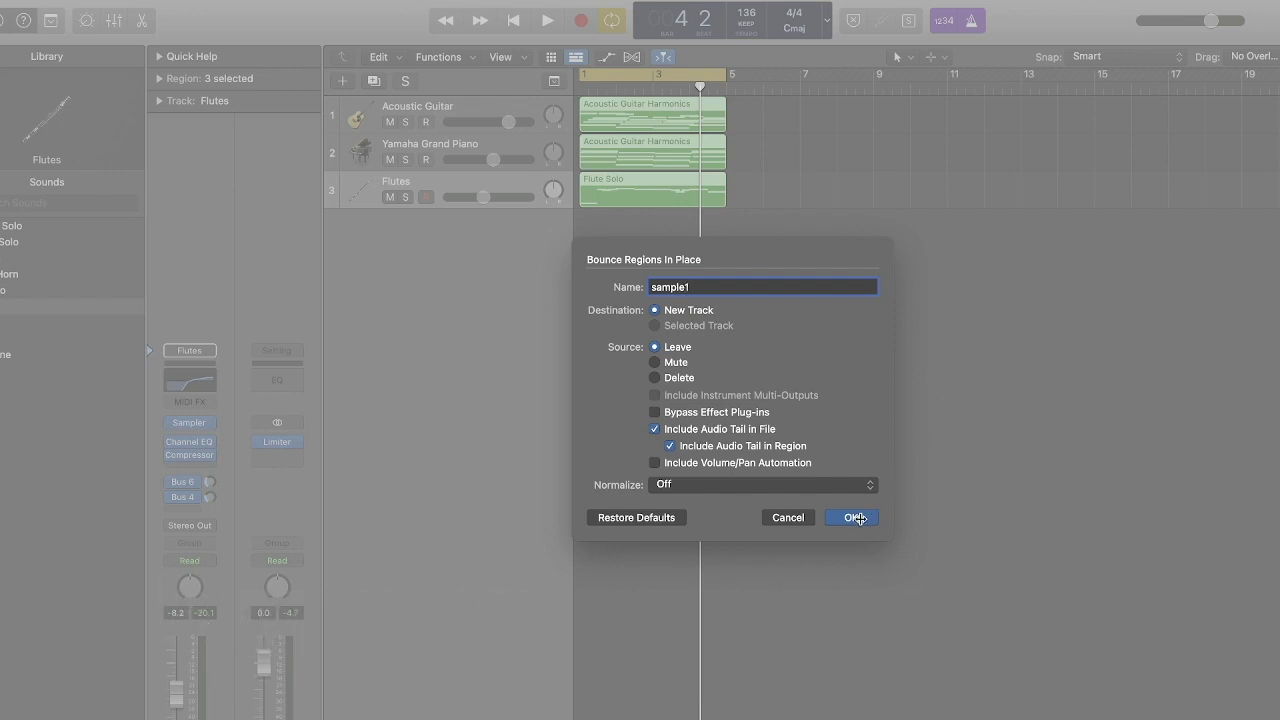
left_click(855, 517)
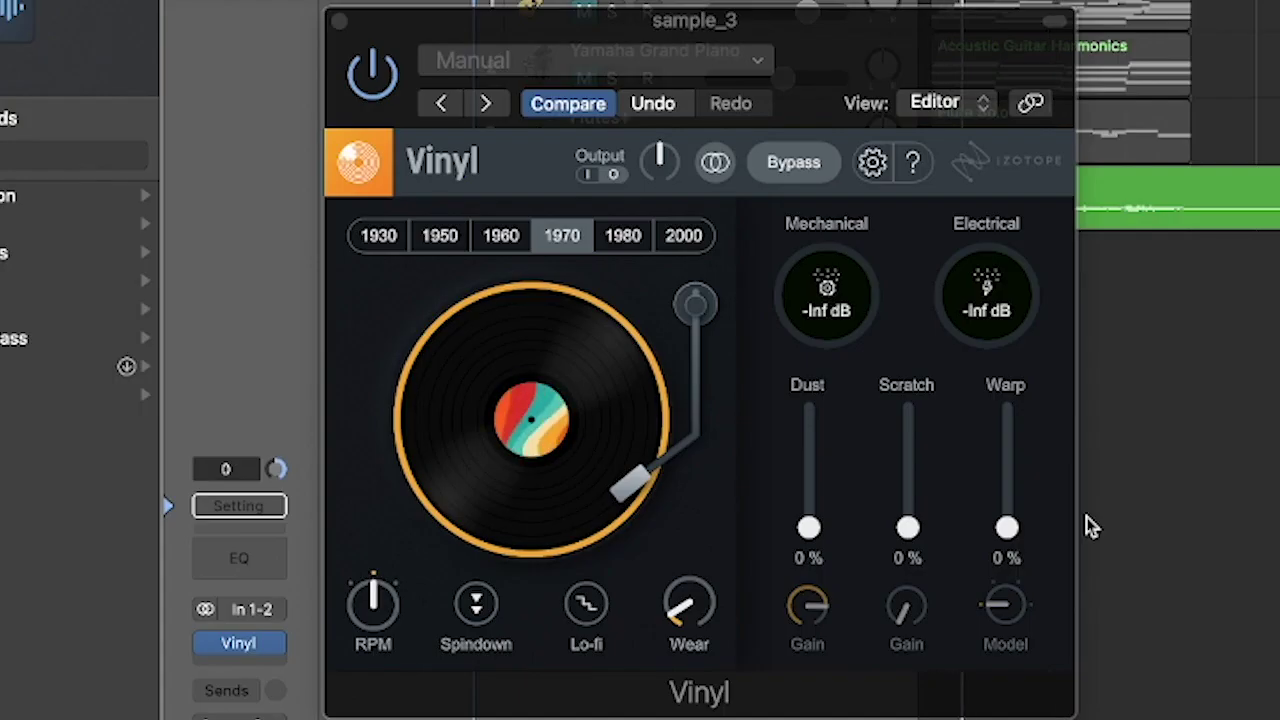
Set the Vinyl effect's Dust to 69 % on the bounced sample and add a moderate amount of Warp.
left_click_drag(808, 528, 809, 449)
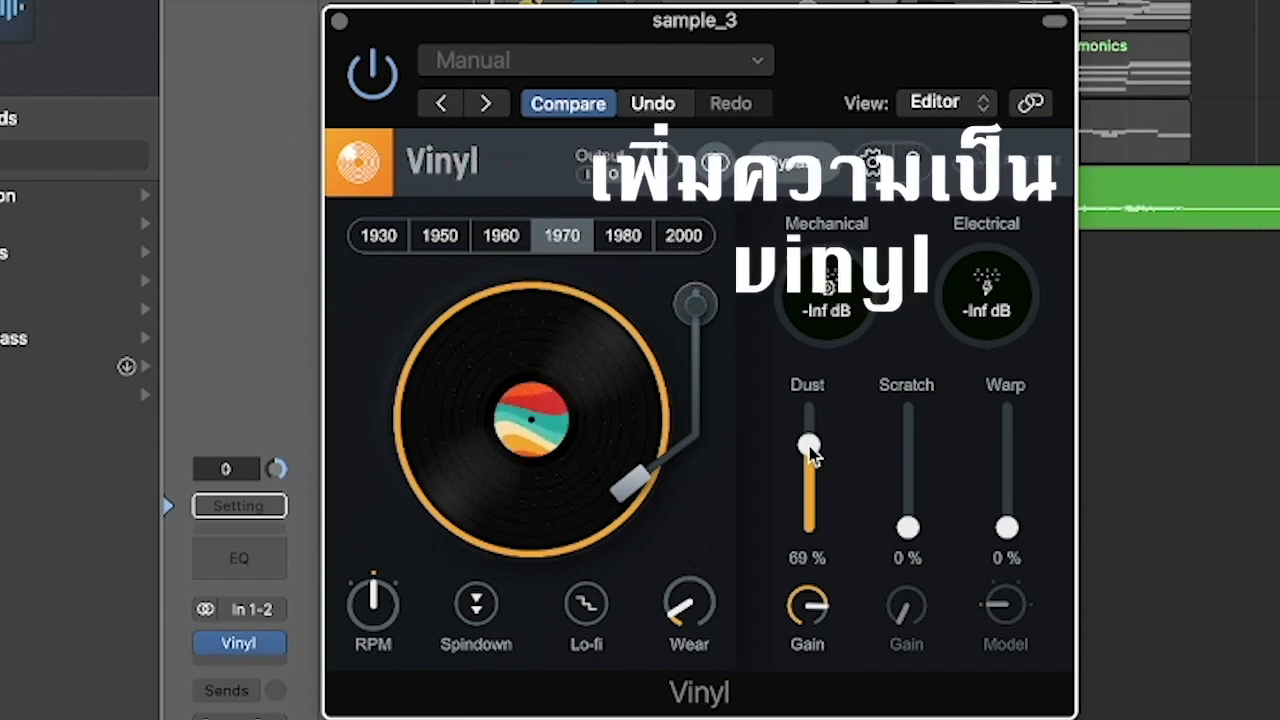
left_click_drag(1013, 543, 1007, 434)
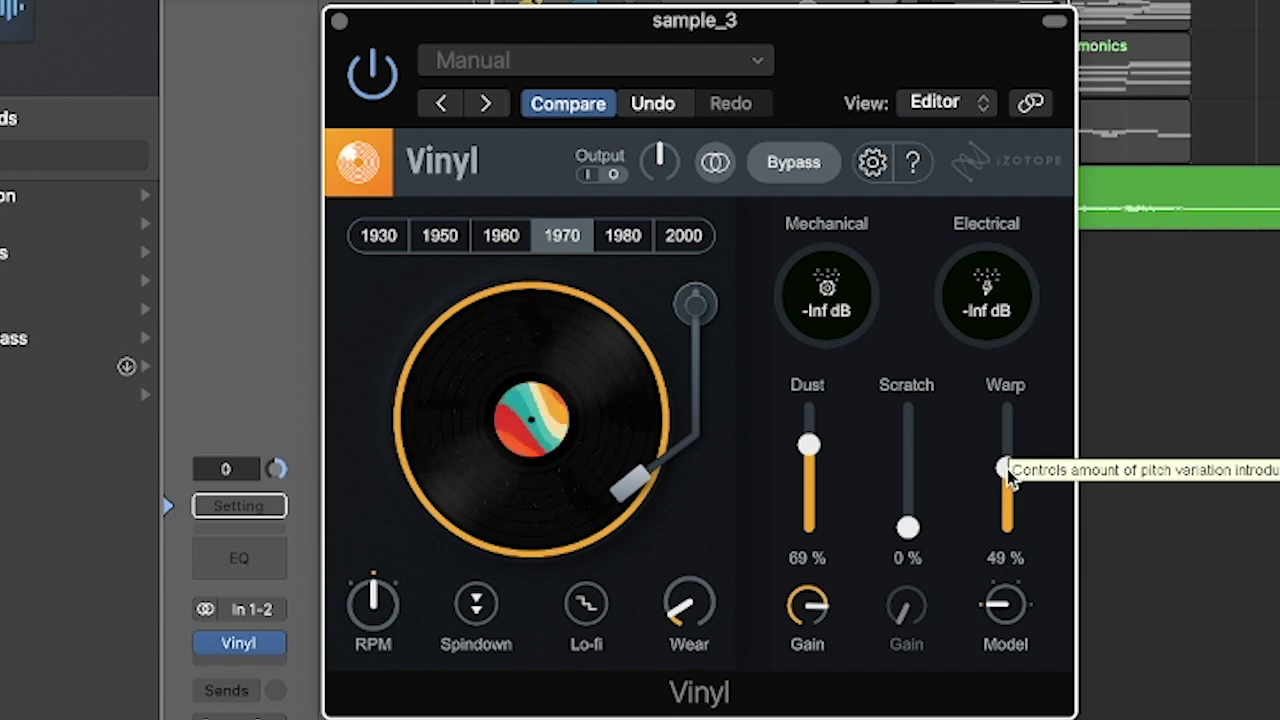
left_click_drag(1008, 470, 1008, 490)
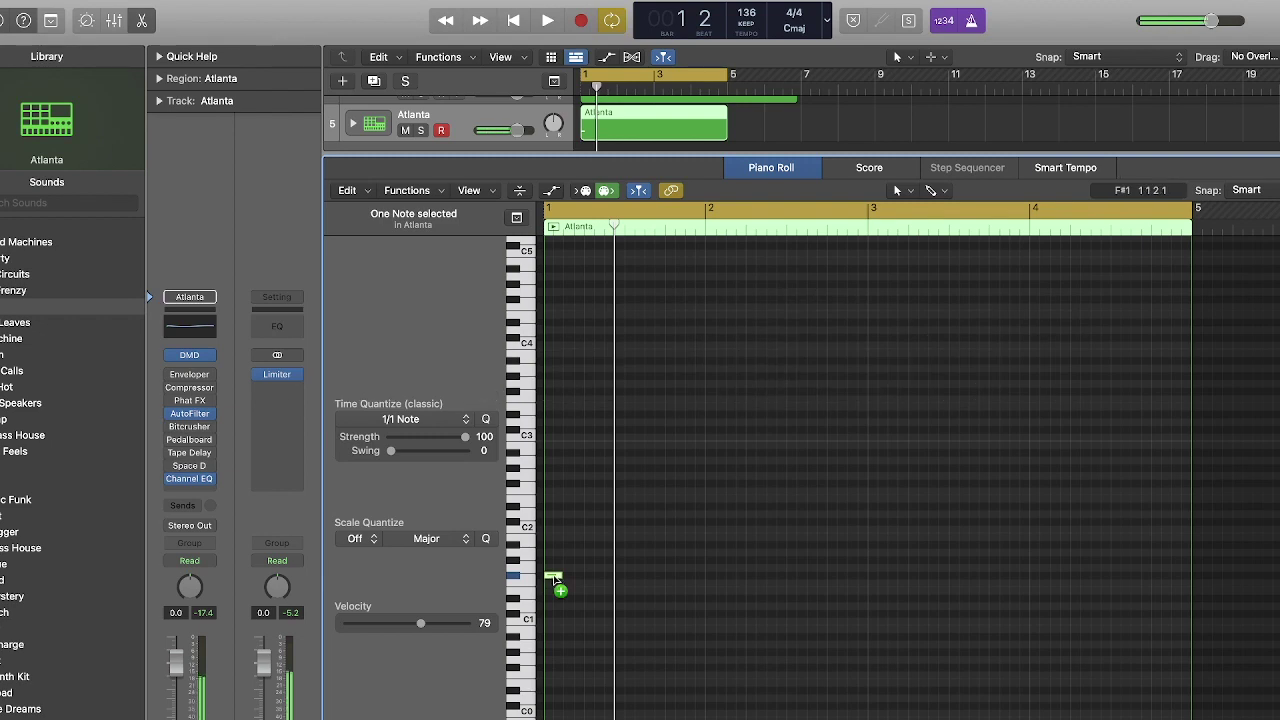
Fill the Atlanta region with eighth-note F#1 hi-hats by copying the opening note and repeating the group of four.
left_click(570, 578)
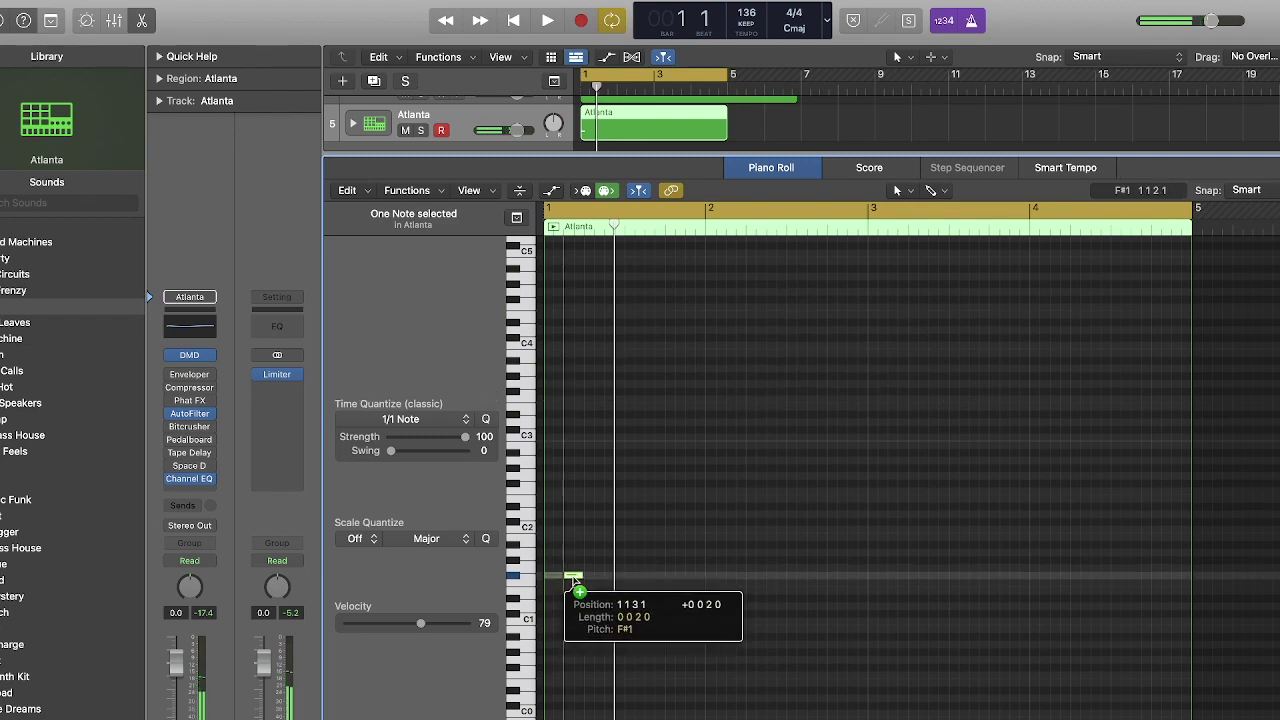
left_click(593, 578)
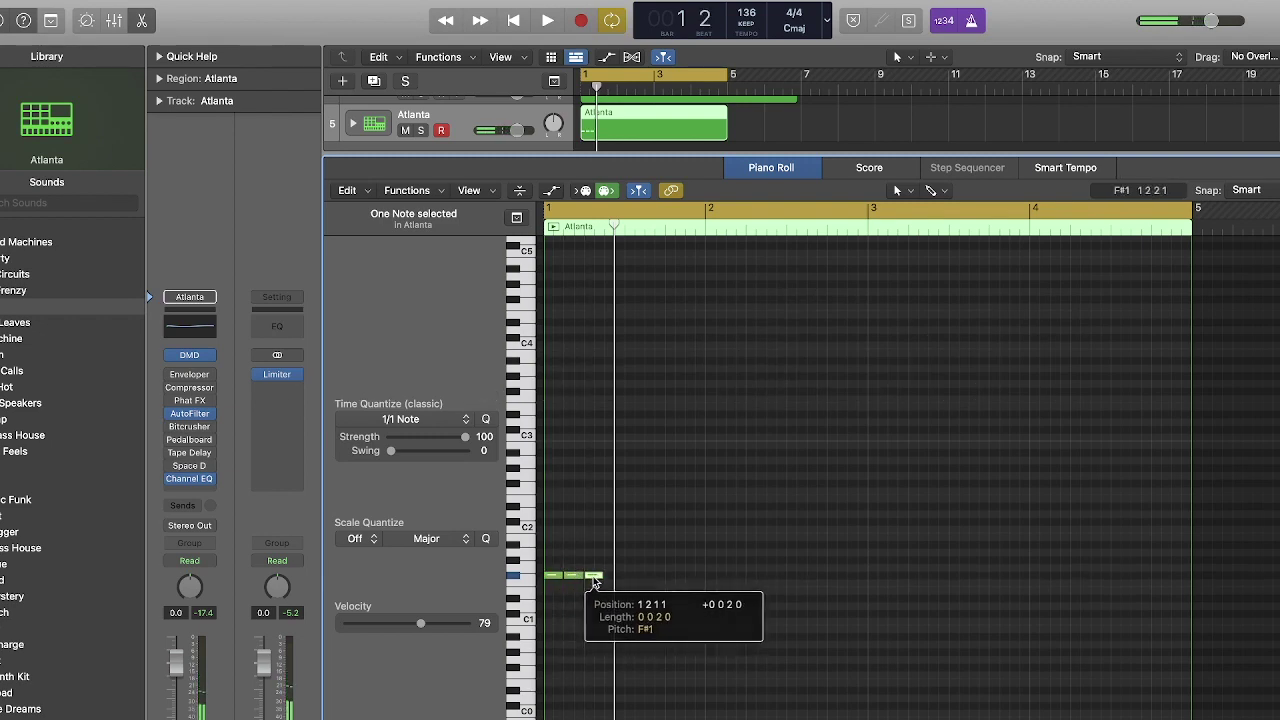
left_click(613, 577)
left_click_drag(662, 554, 552, 604)
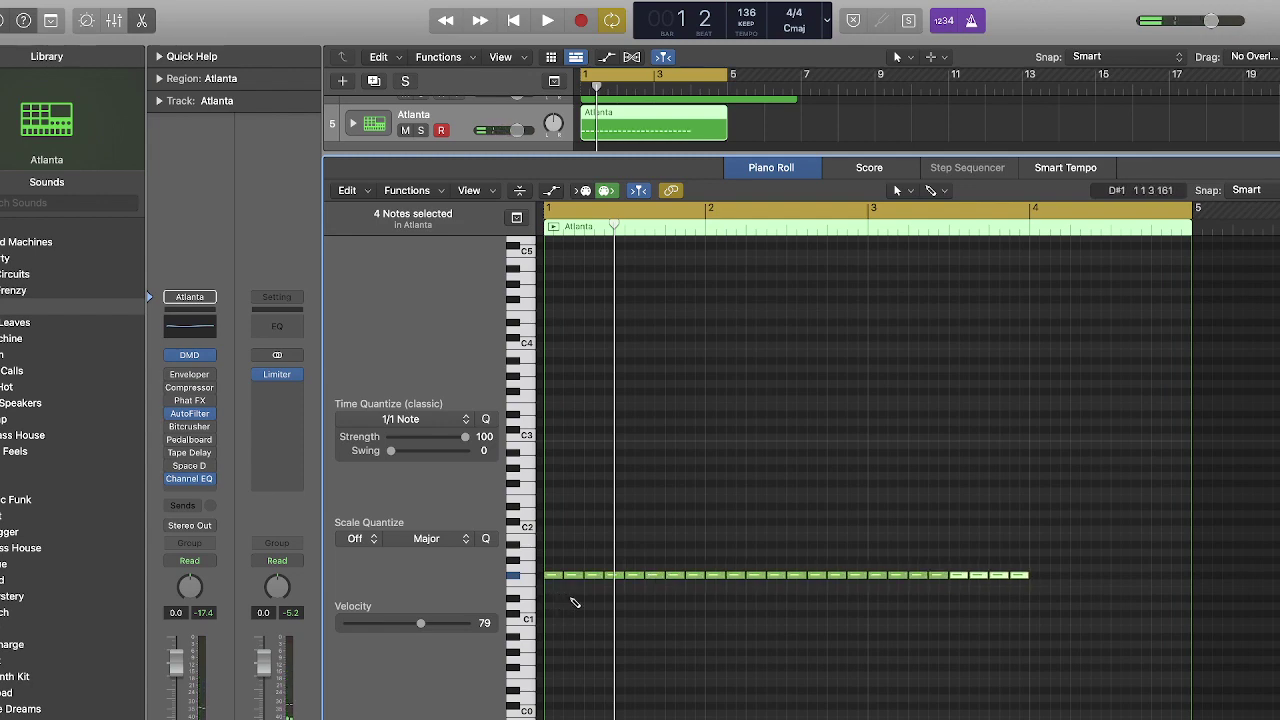
key("super+r")
key("super+r")
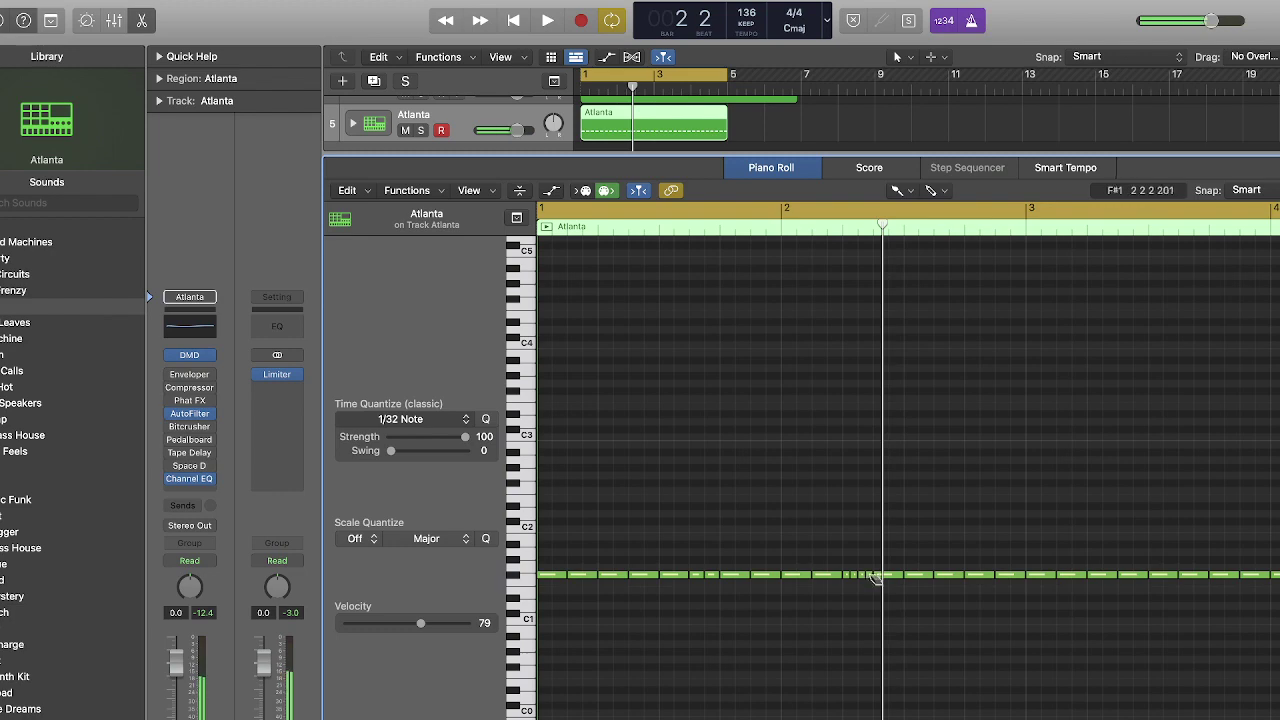
Chop hi-hat notes into a 1/32 roll on beat 4 of bar 2 and 1/64 rolls in bars 3 and 4.
key("space")
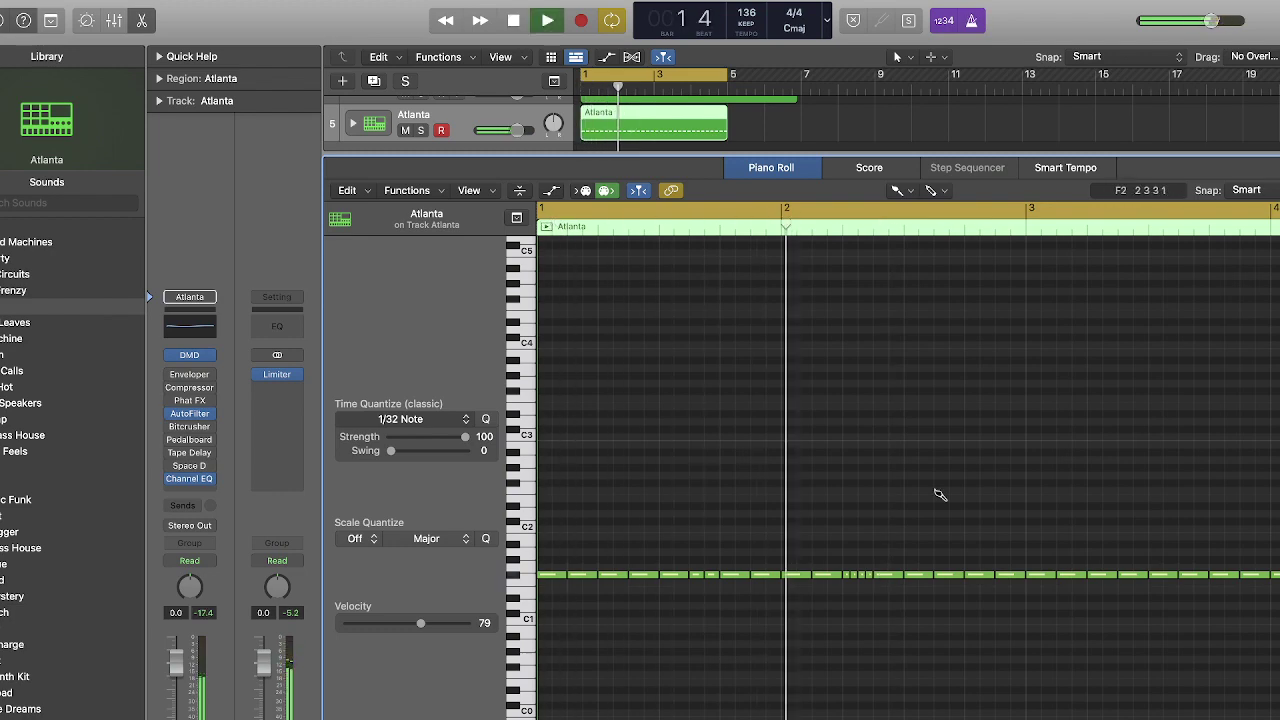
left_click(972, 575, "alt")
key("super+Left")
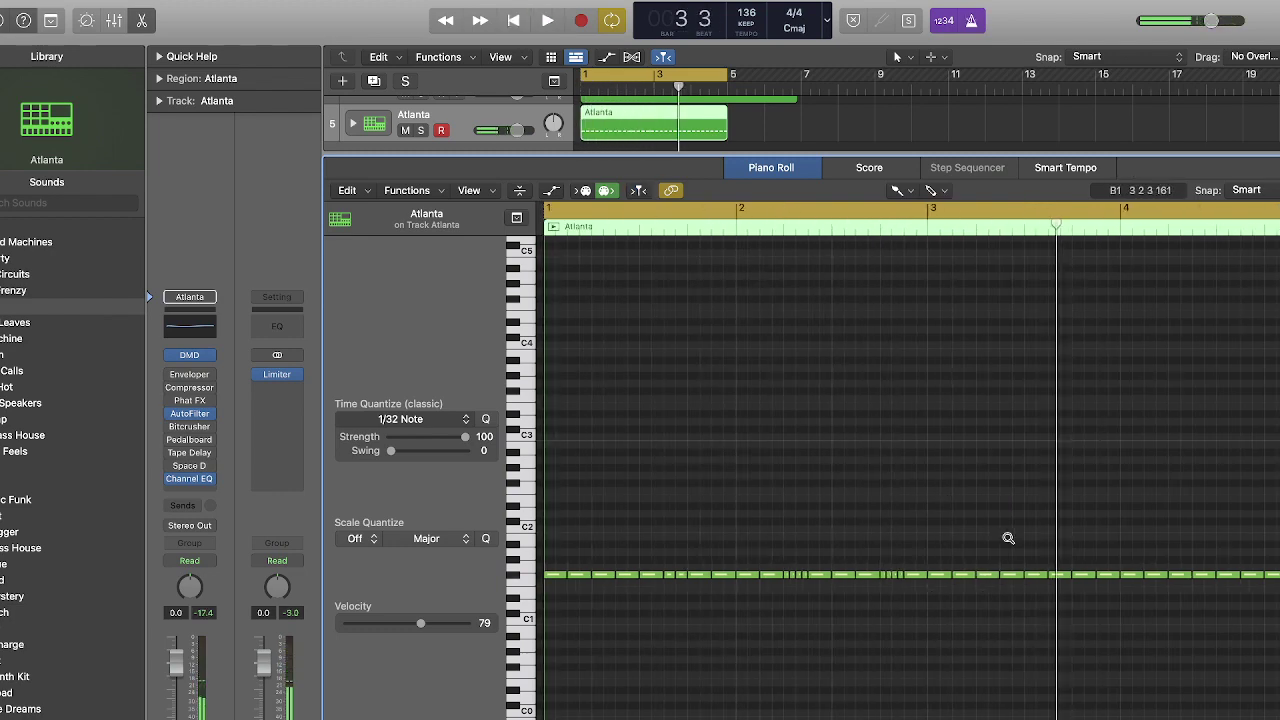
left_click(1057, 575, "alt")
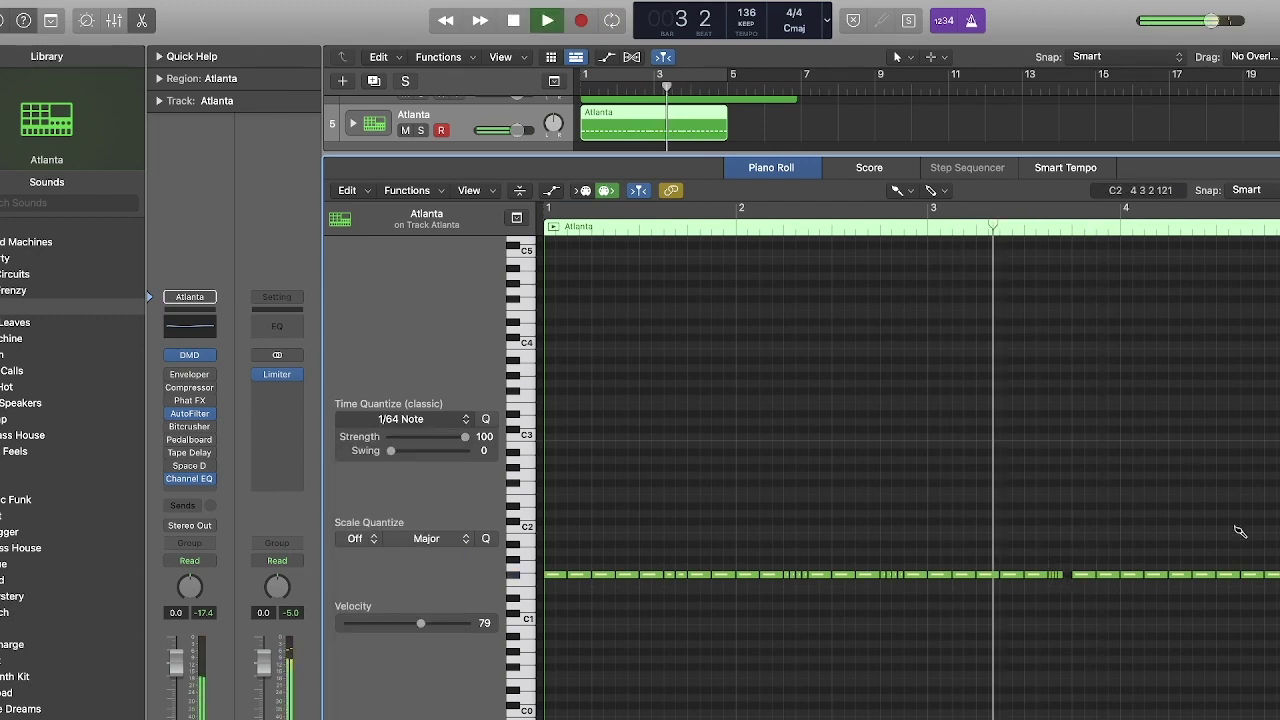
left_click(1155, 575, "alt")
Play back the hi-hat rolls, choose 1/64 Note for time quantize and turn cycle mode on.
key("space")
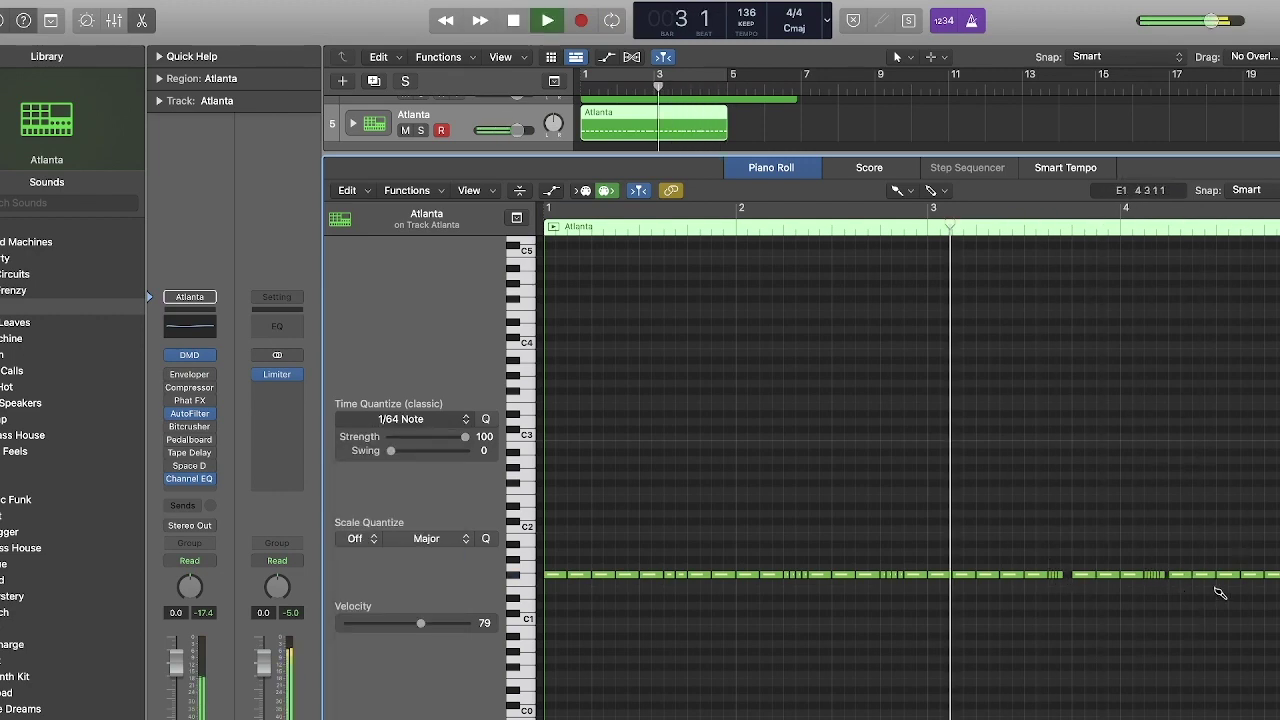
left_click(420, 419)
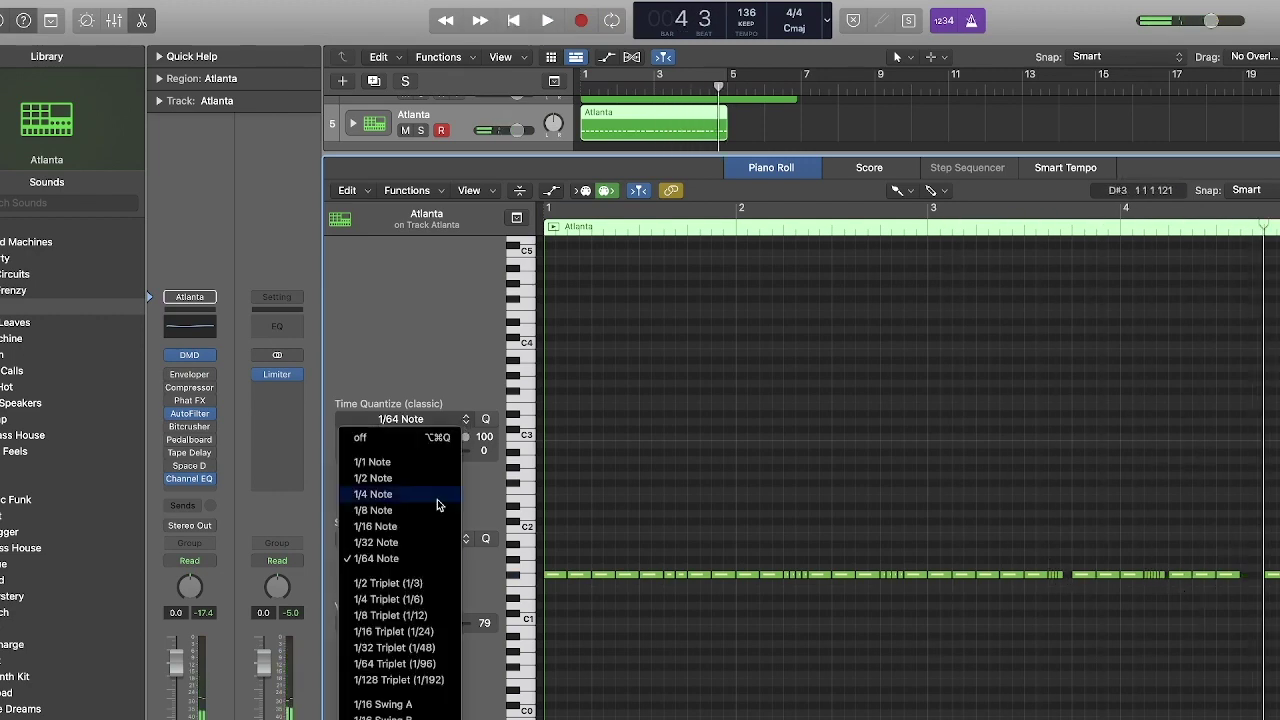
left_click(420, 559)
key("space")
key("c")
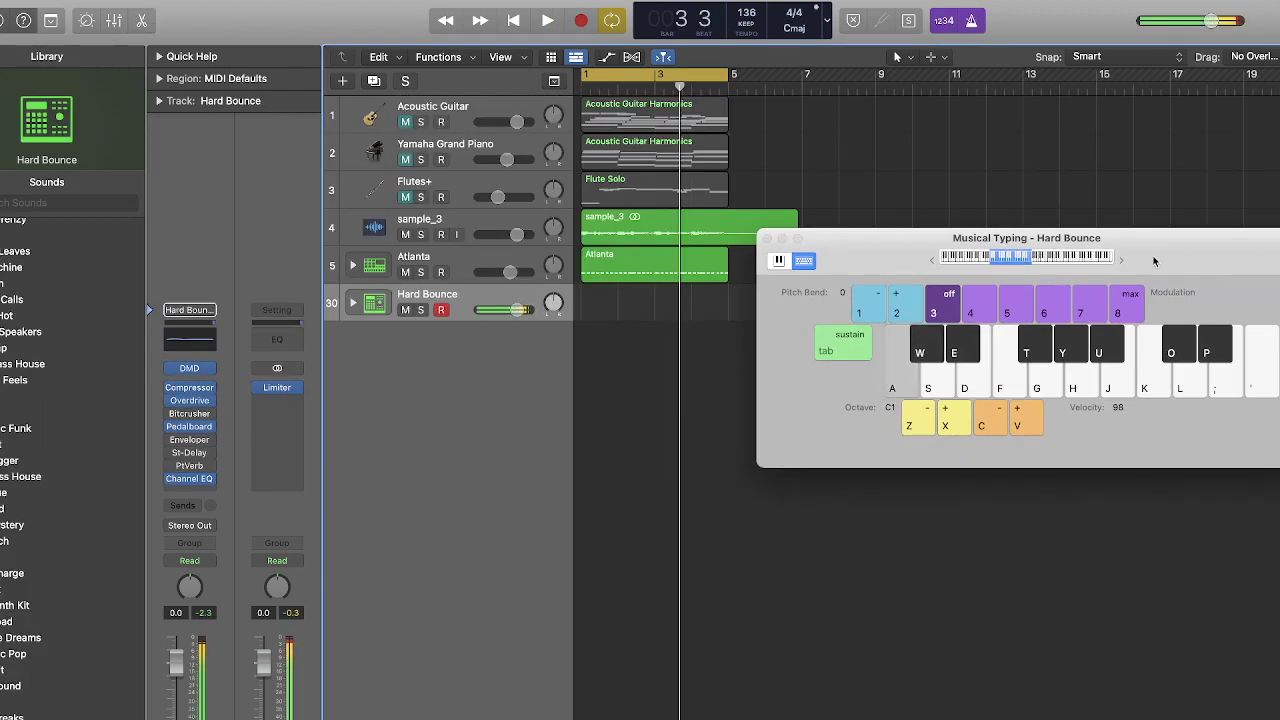
Record a four-bar snare pattern on the Hard Bounce track while the sample and hi-hats loop.
key("r")
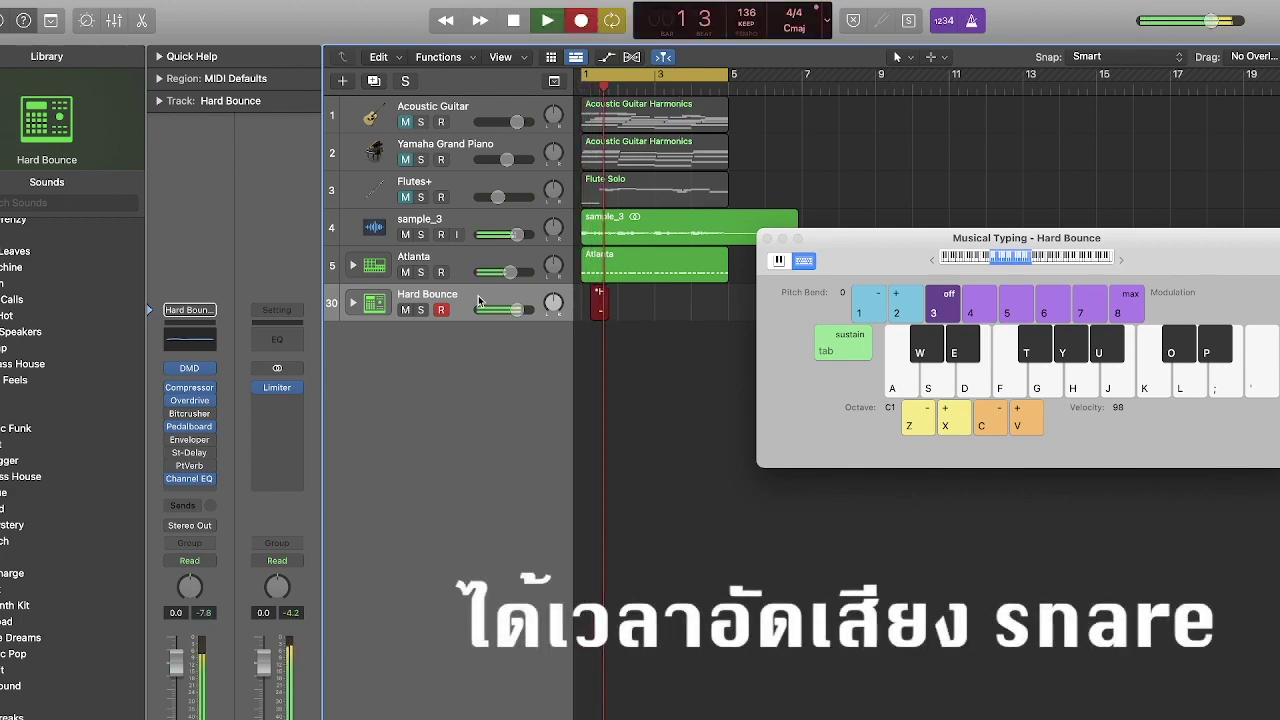
key("w")
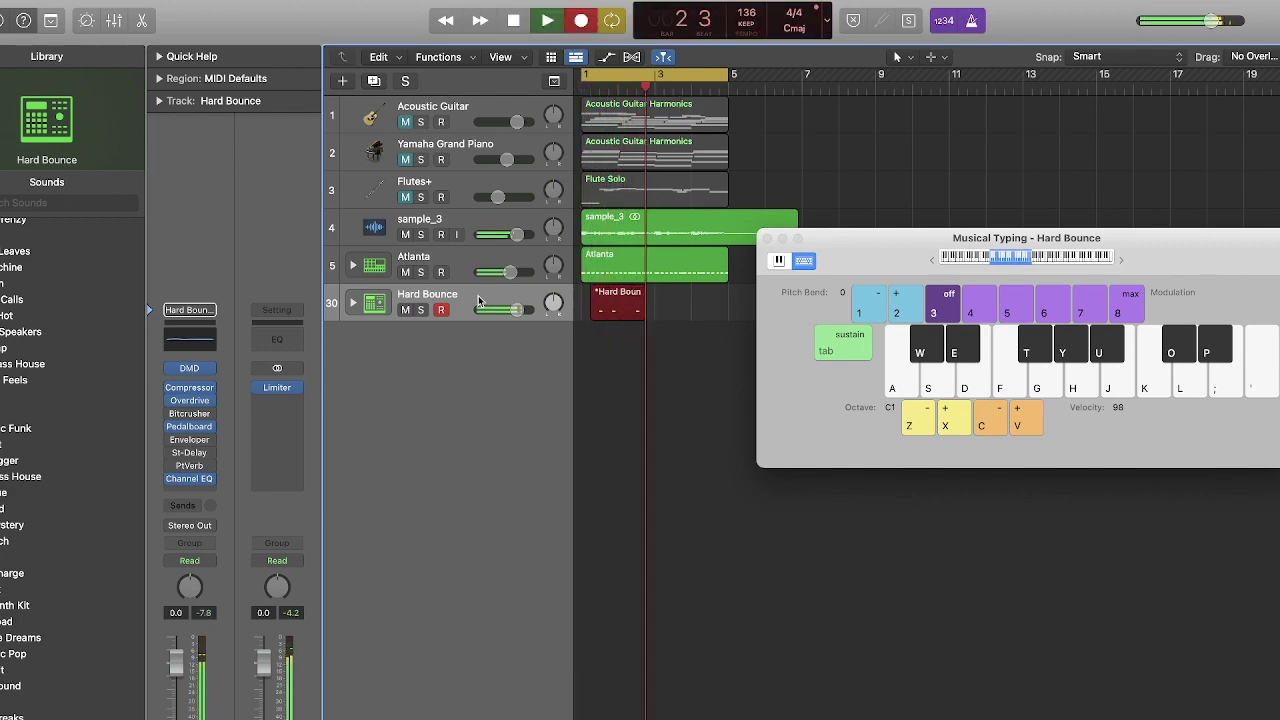
key("w")
key("w")
key("w")
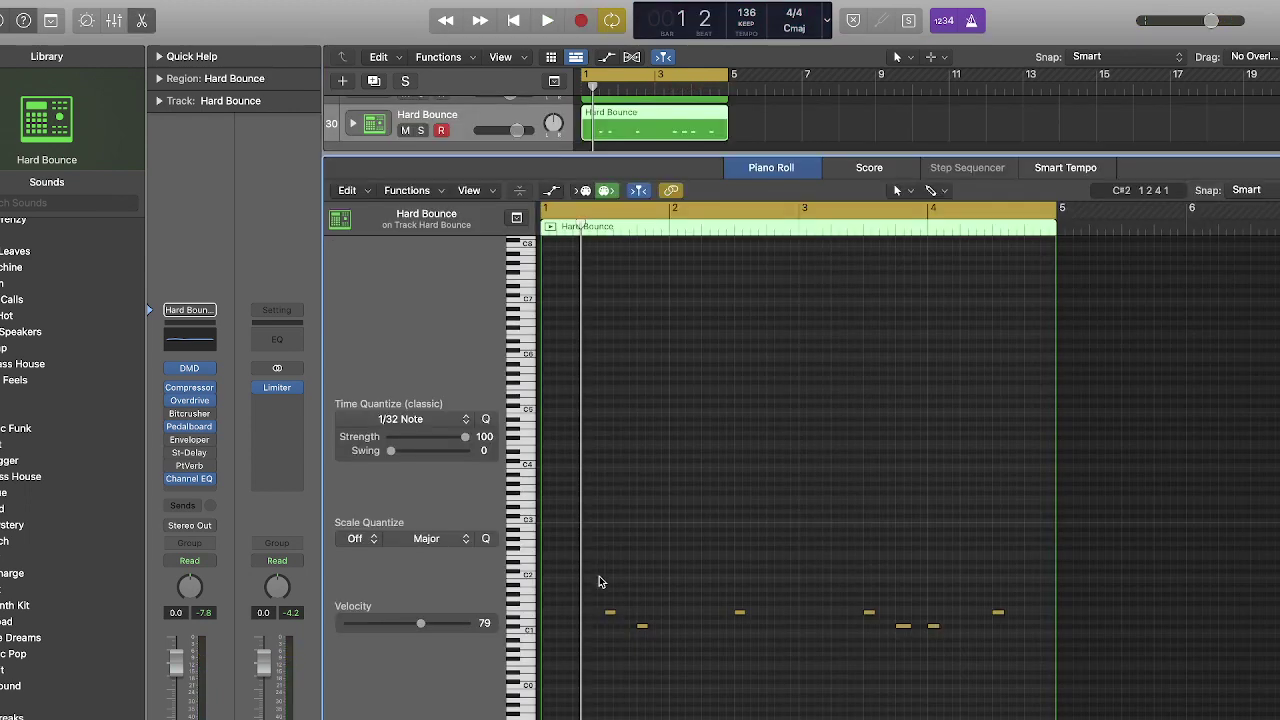
Quantize all seven recorded snare notes to 1/16 Note and play the pattern back.
left_click_drag(600, 578, 1066, 668)
left_click(463, 420)
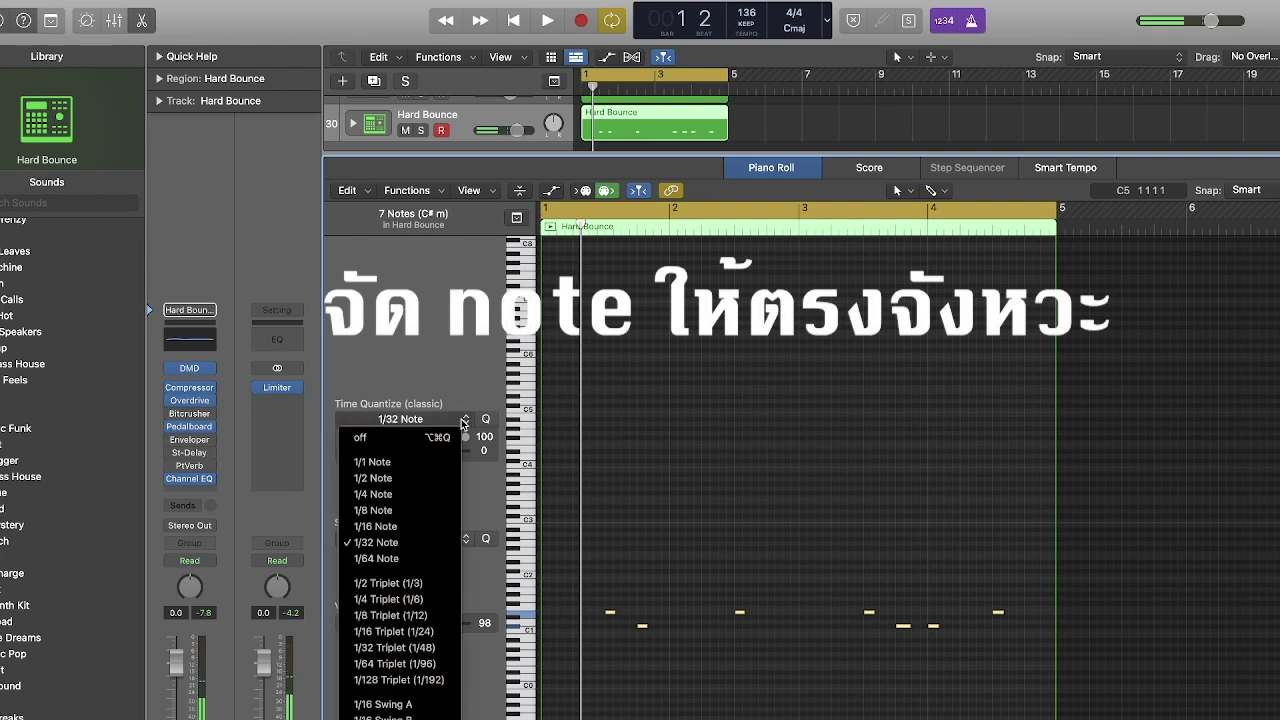
left_click(429, 528)
key("space")
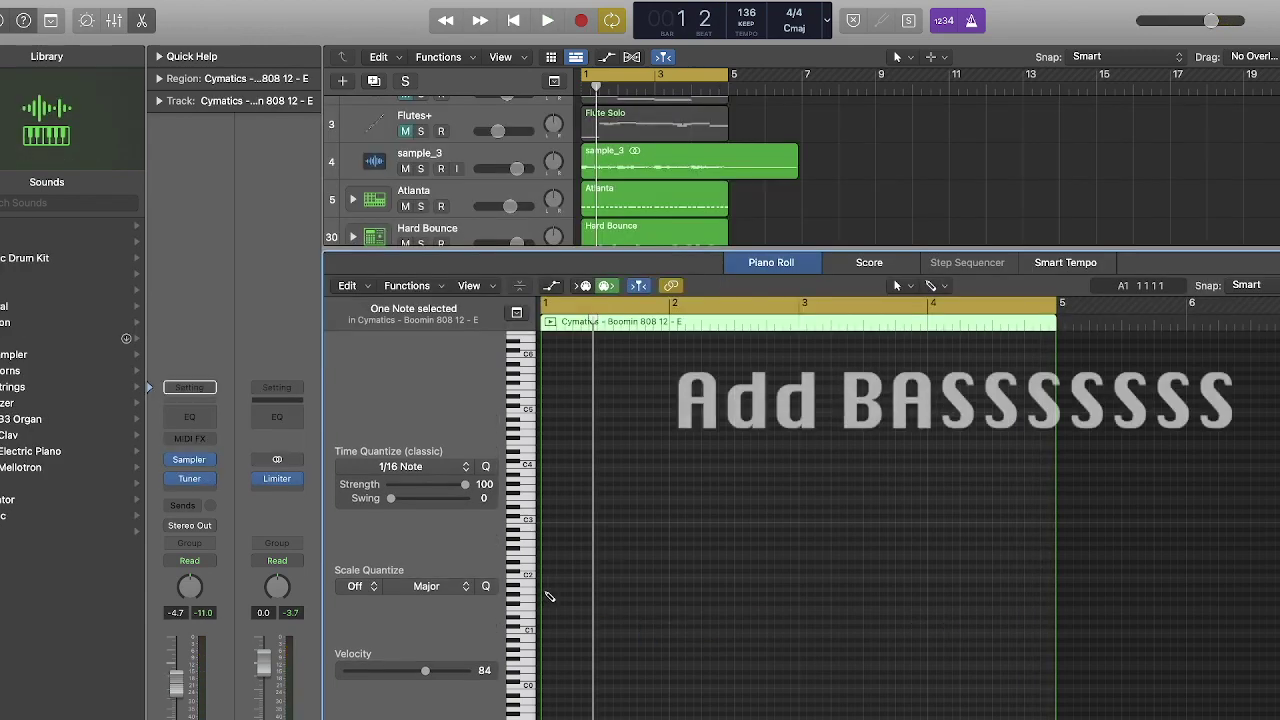
Raise the 808's opening note to E2, trim it to one and a half beats and follow it with a second E2.
left_click_drag(554, 596, 556, 563)
key("space")
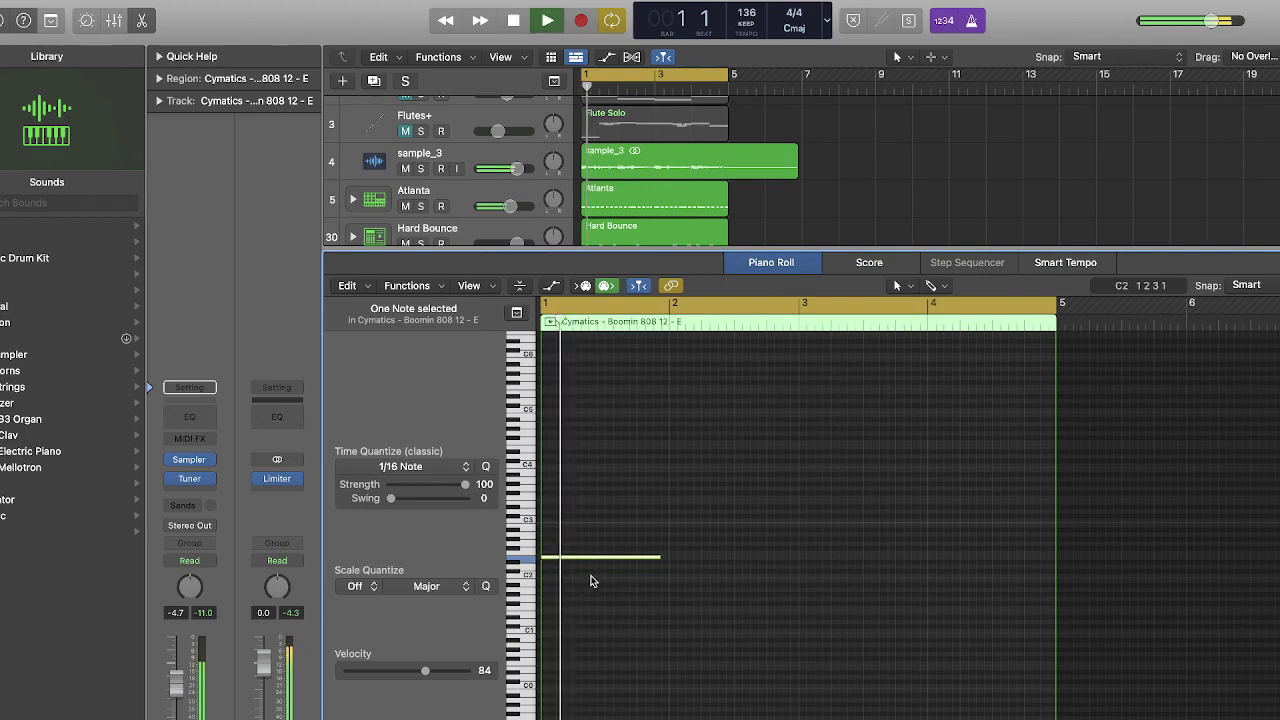
key("space")
scroll(600, 570, "up", 3)
left_click_drag(641, 549, 617, 549)
left_click_drag(690, 548, 665, 548)
Extend the 808 line with D2 at the end of bar 1, then two C2 notes and a B1 in bar 2.
left_click_drag(718, 549, 744, 573)
left_click_drag(720, 572, 771, 597)
left_click_drag(795, 597, 924, 609)
left_click_drag(948, 597, 898, 598)
key("space")
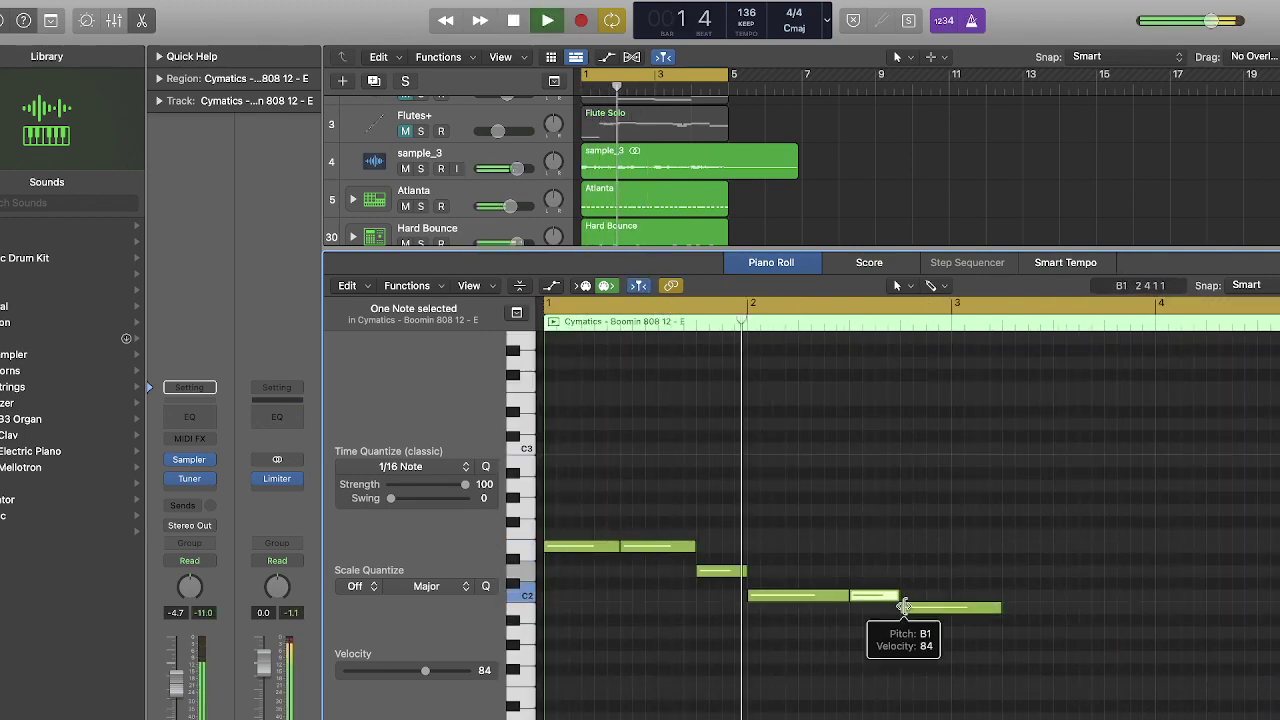
Trim the B1 note, complete the 808 line through bar 4 with A1, B1, G2 and E2 notes, and play it back.
left_click_drag(998, 608, 949, 608)
key("space")
left_click_drag(924, 608, 1050, 633)
key("space")
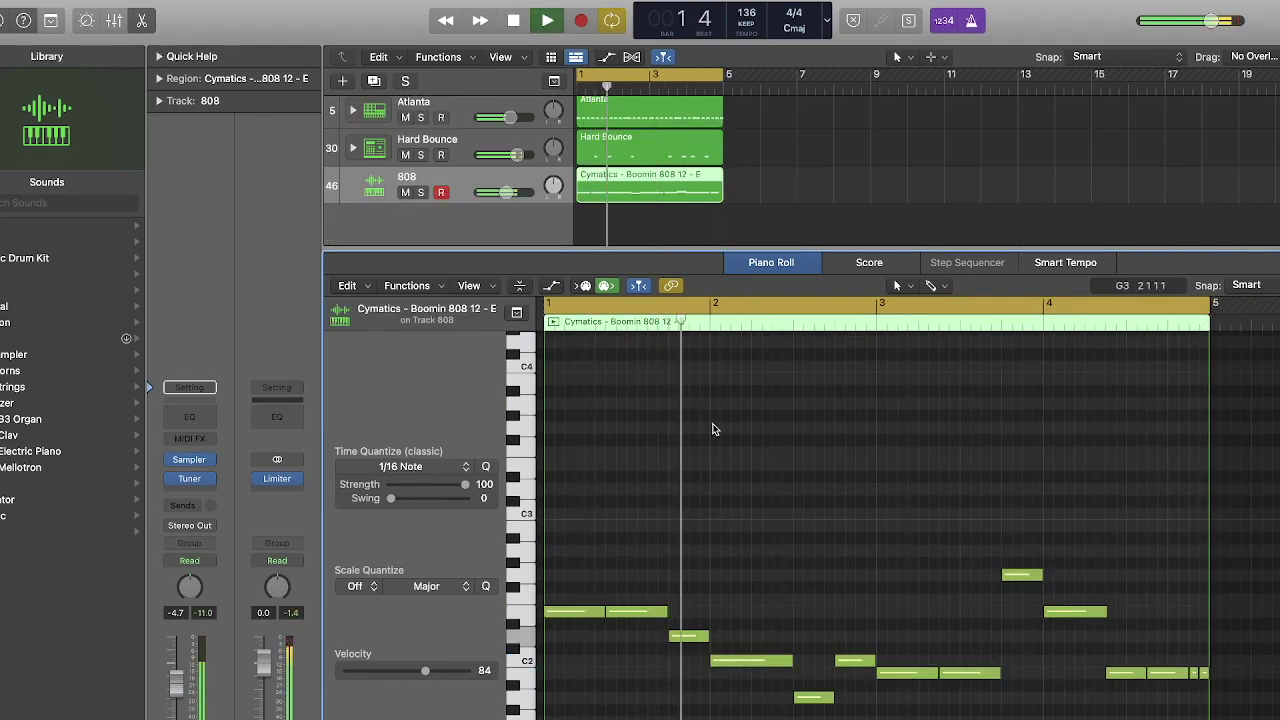
scroll(734, 440, "down", 4)
scroll(734, 439, "down", 4)
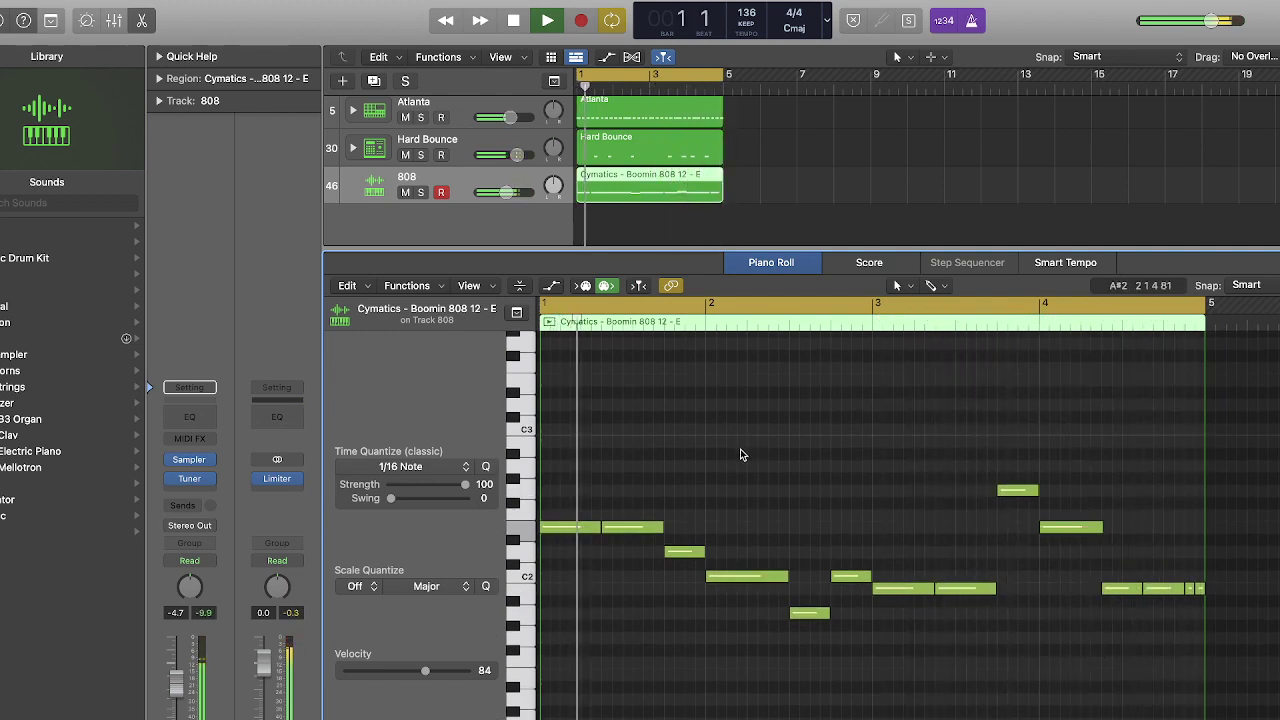
Transpose all 14 notes of the 808 line down two octaves and play the result back.
key("space")
left_click_drag(580, 432, 1203, 664)
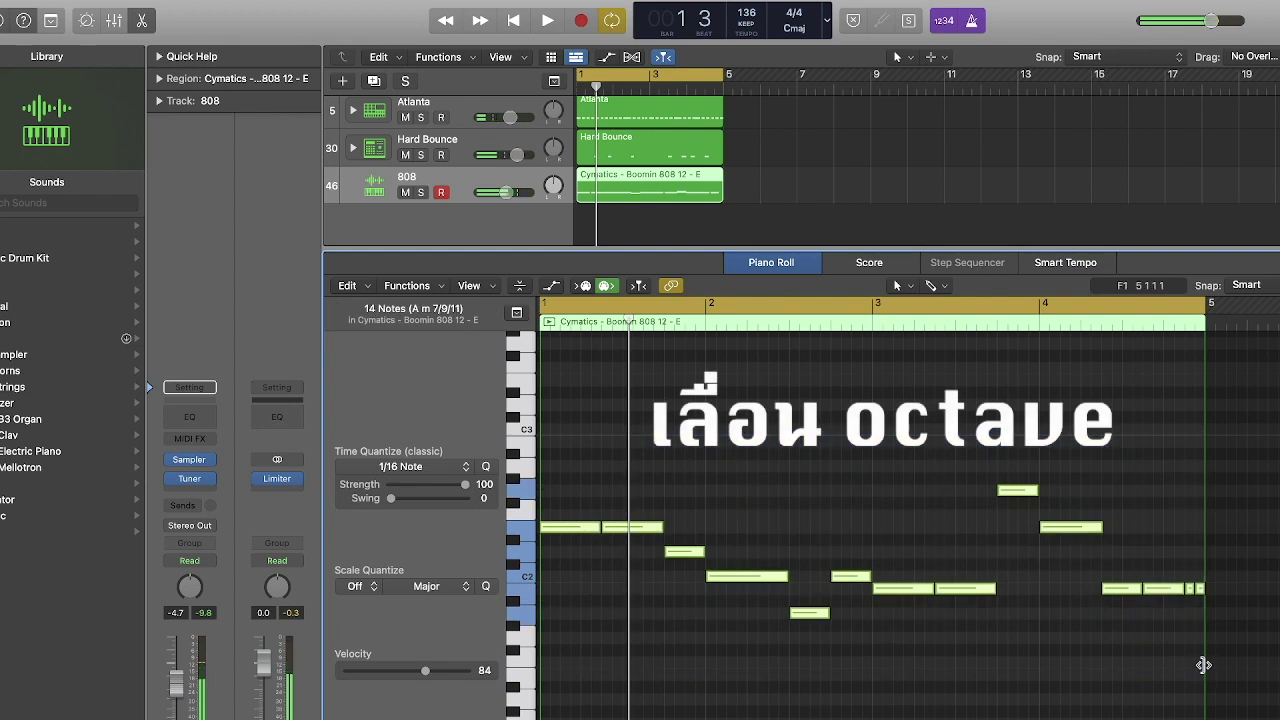
key("alt+shift+Down")
key("alt+shift+Down")
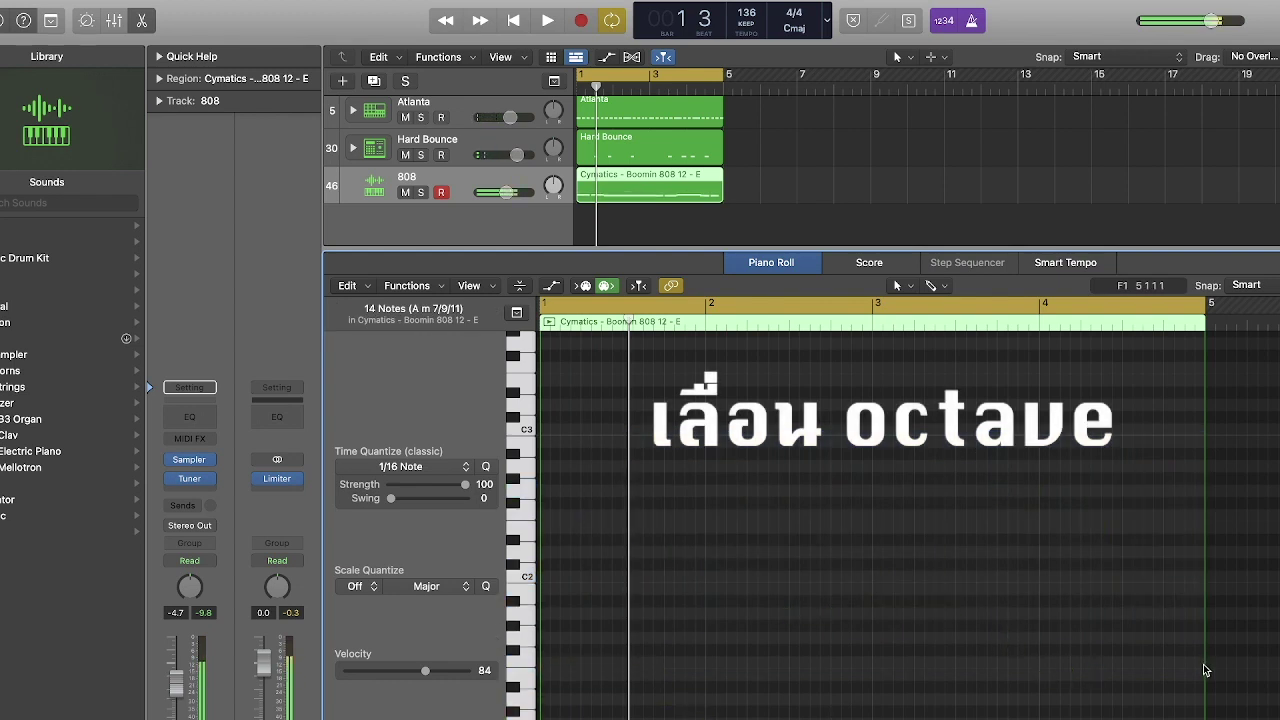
key("space")
scroll(1100, 600, "down", 1)
scroll(1037, 569, "down", 8)
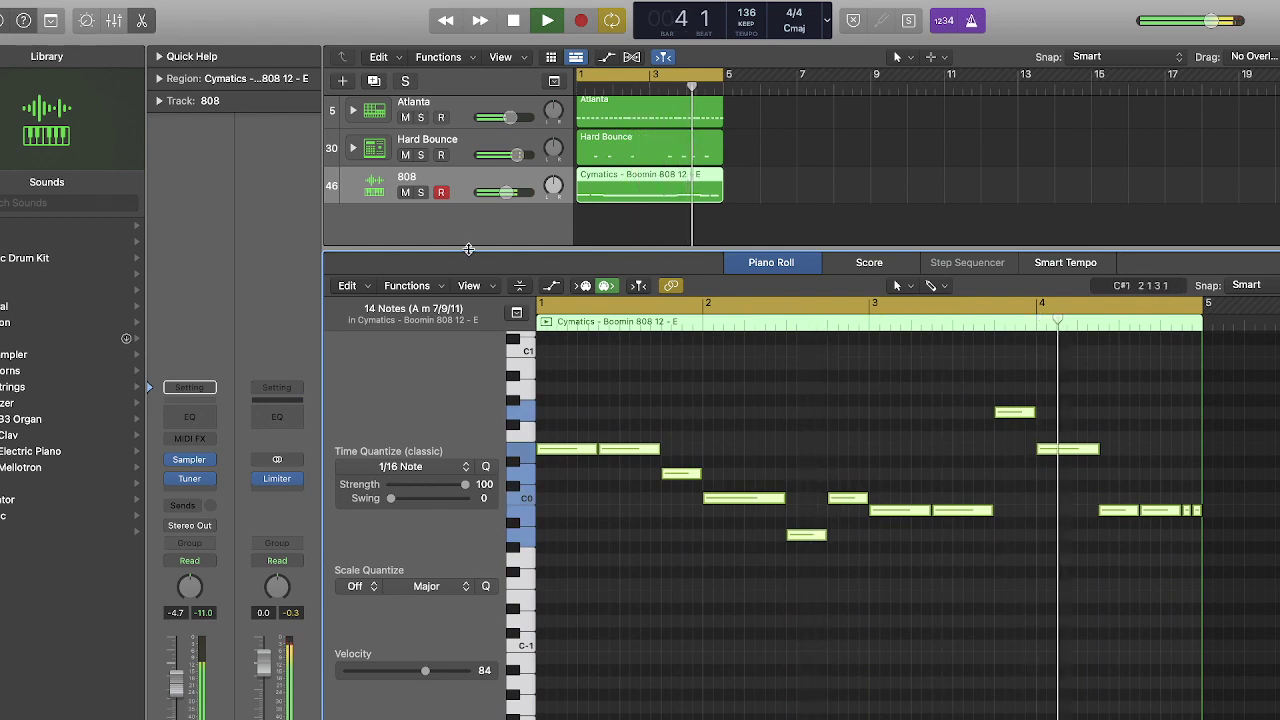
Insert a Distortion effect on the 808 track, set Output to -7.0 dB and Drive to 9.0 dB, and adjust the Tone.
left_click(492, 181)
left_click(214, 488)
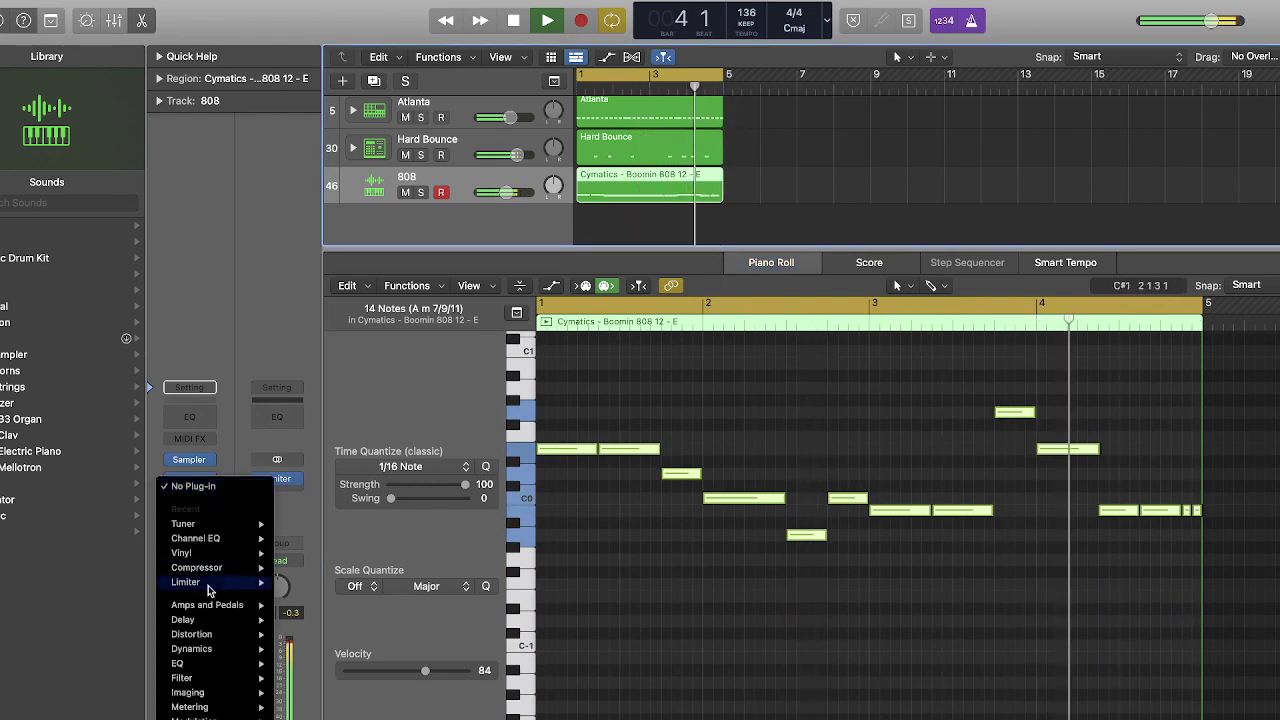
mouse_move(251, 636)
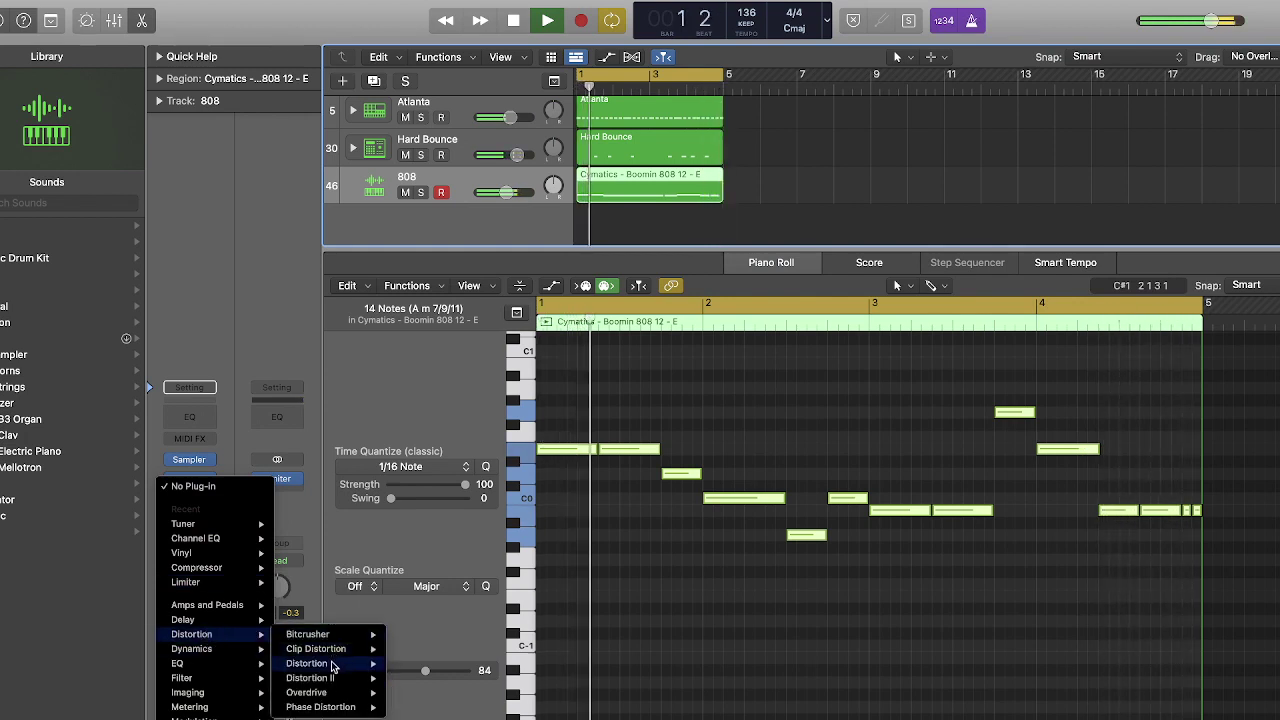
left_click(414, 663)
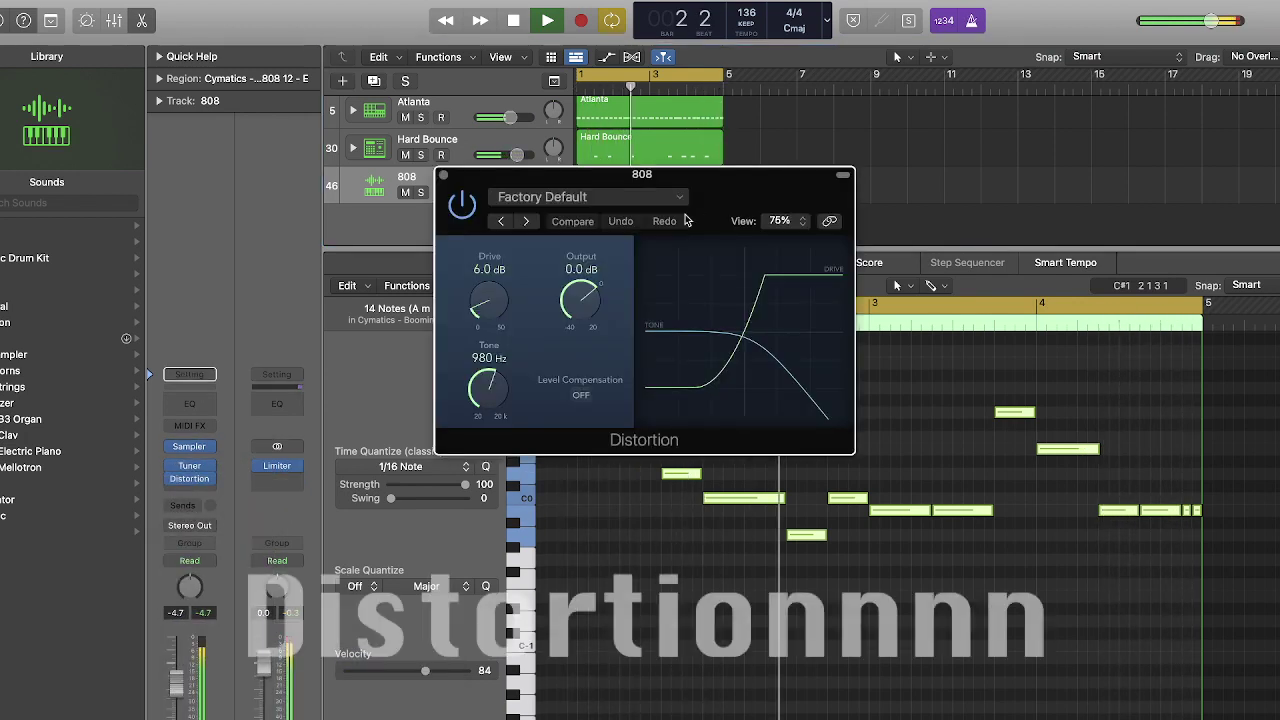
left_click_drag(581, 298, 588, 324)
left_click_drag(505, 326, 489, 302)
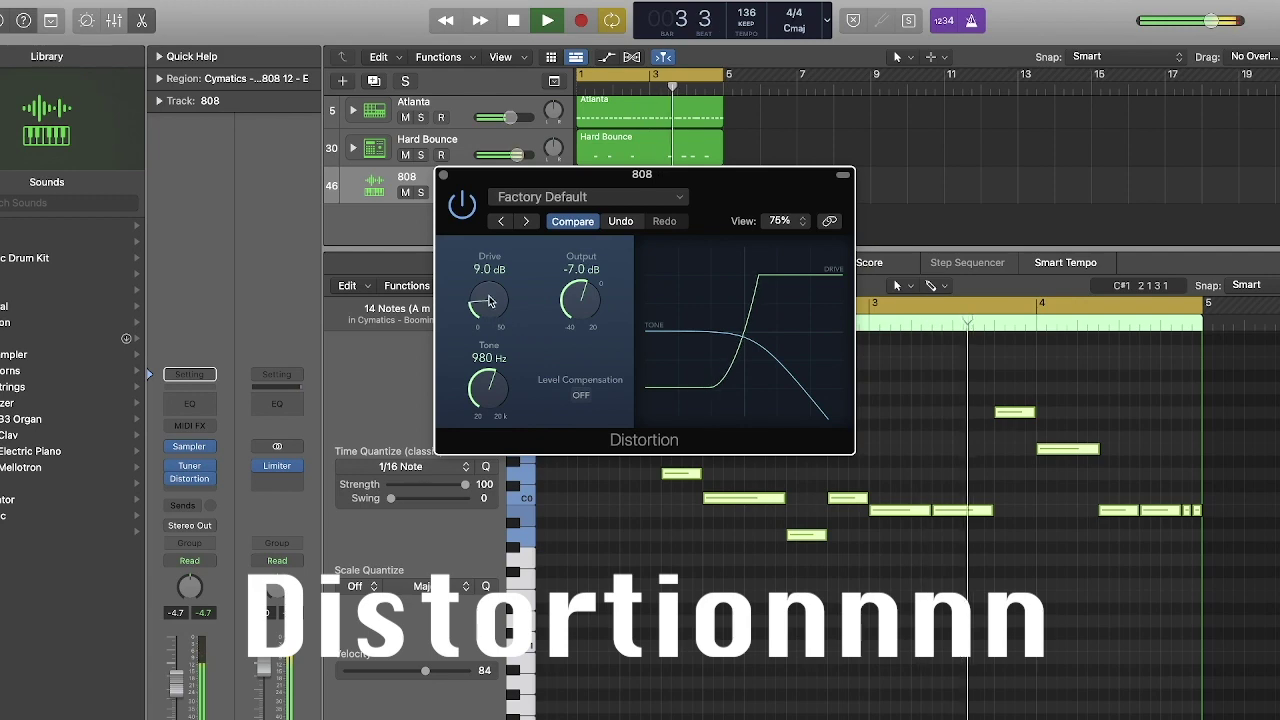
left_click_drag(489, 400, 489, 397)
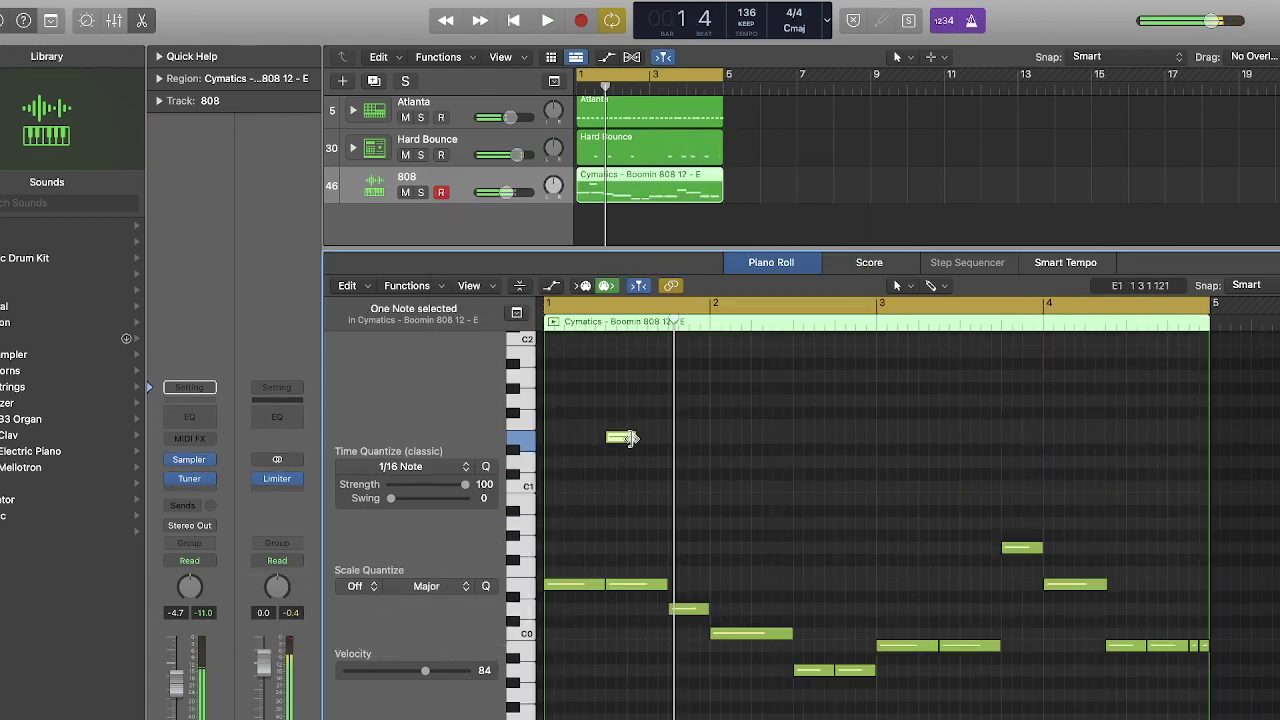
Shorten the 808's added E1 note in bar 1 to an eighth and play the line back.
left_click_drag(630, 437, 625, 437)
key("space")
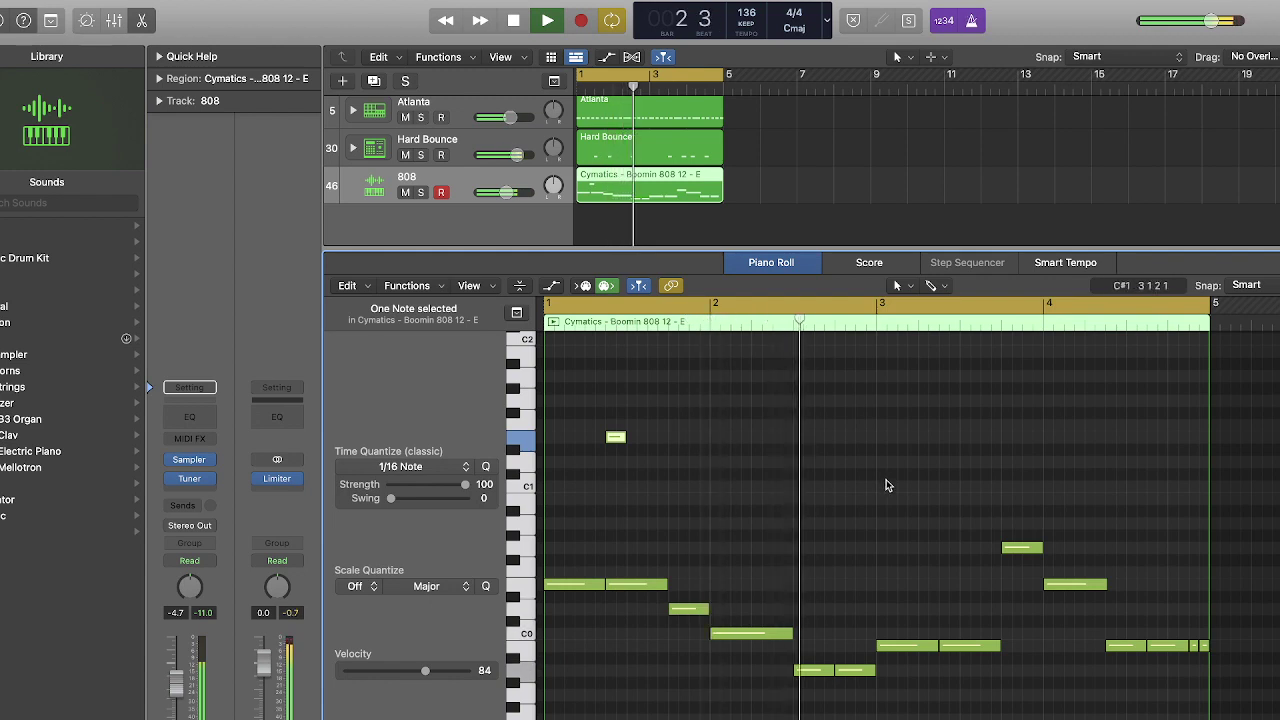
key("space")
Add a short C1 note on beat 4 of bar 2 in the 808 line and move the E1 note to beat 4 of bar 1.
left_click(839, 514, "super")
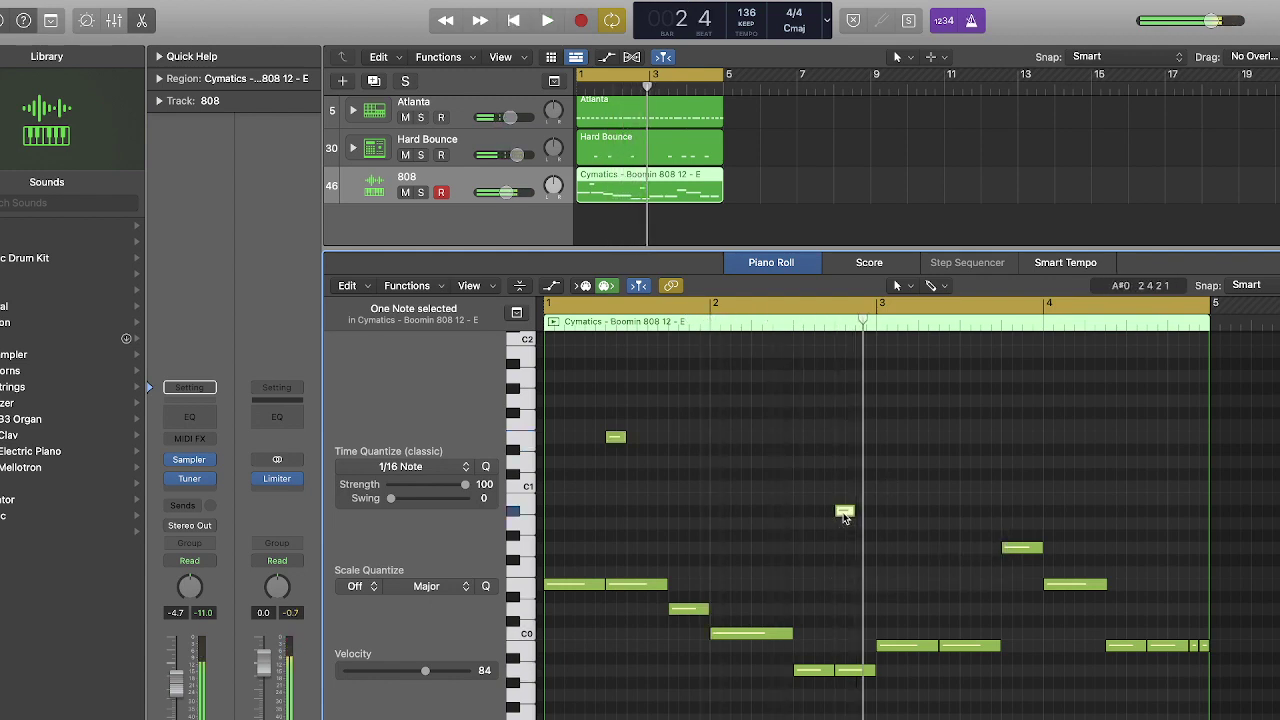
left_click_drag(844, 514, 843, 496)
key("space")
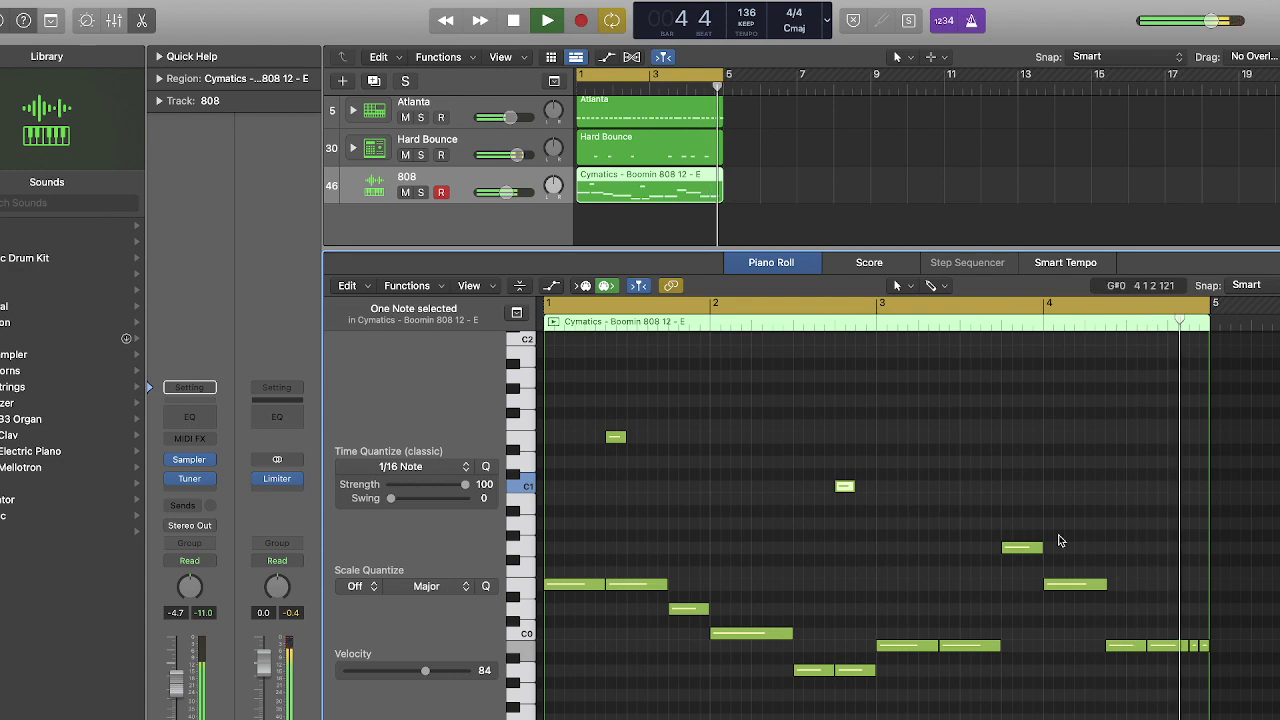
left_click_drag(616, 439, 680, 441)
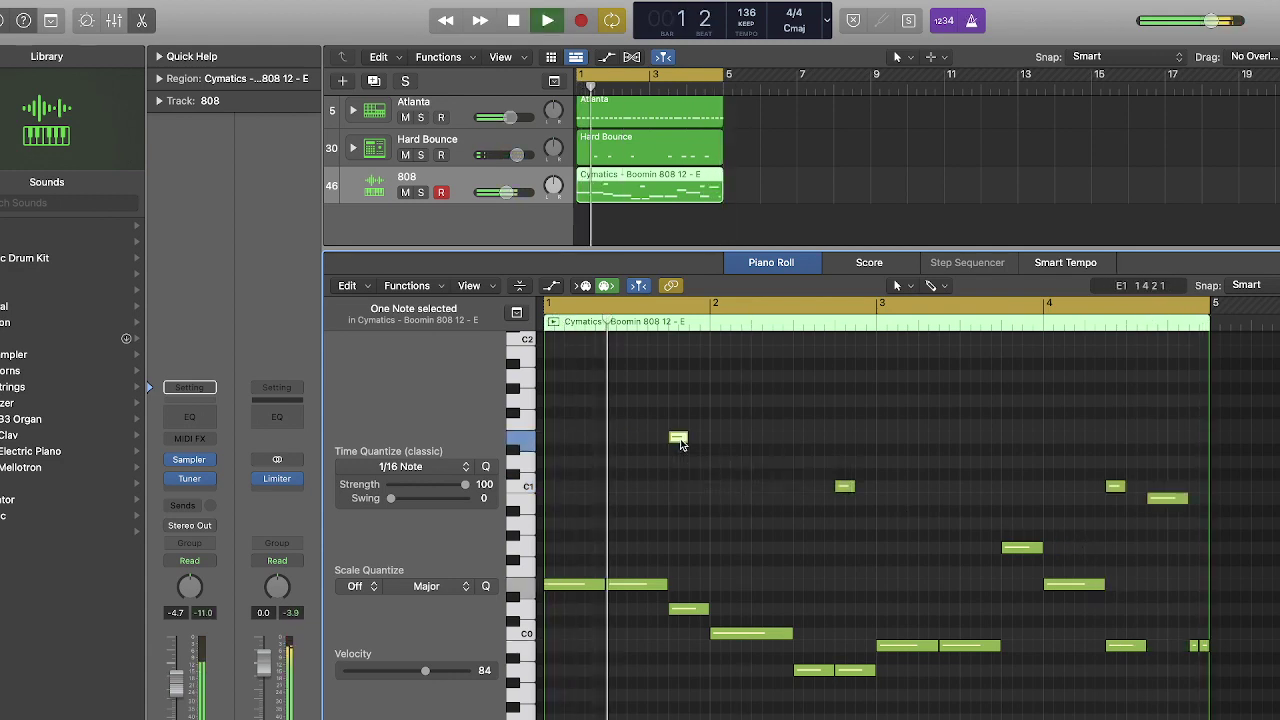
mouse_move(680, 443)
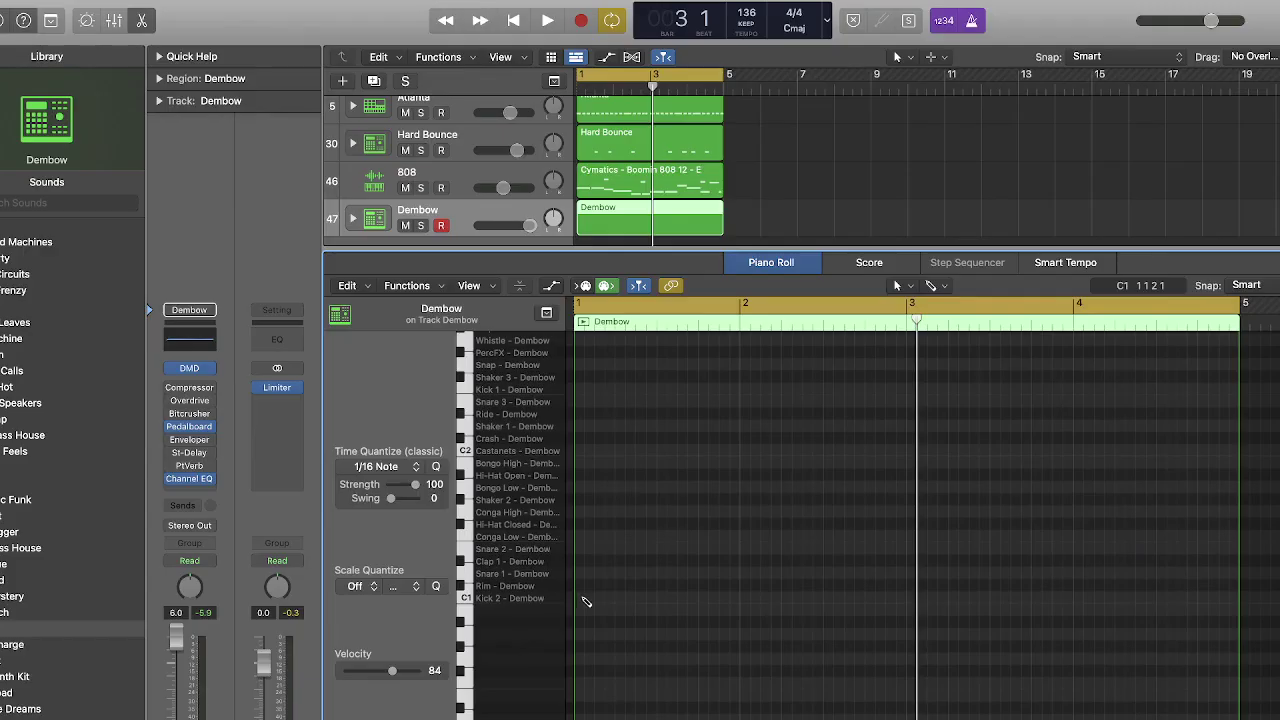
Place short C1 kick notes across bars 1 and 2 of the Dembow region and select the whole pattern.
left_click(589, 598)
left_click(646, 580)
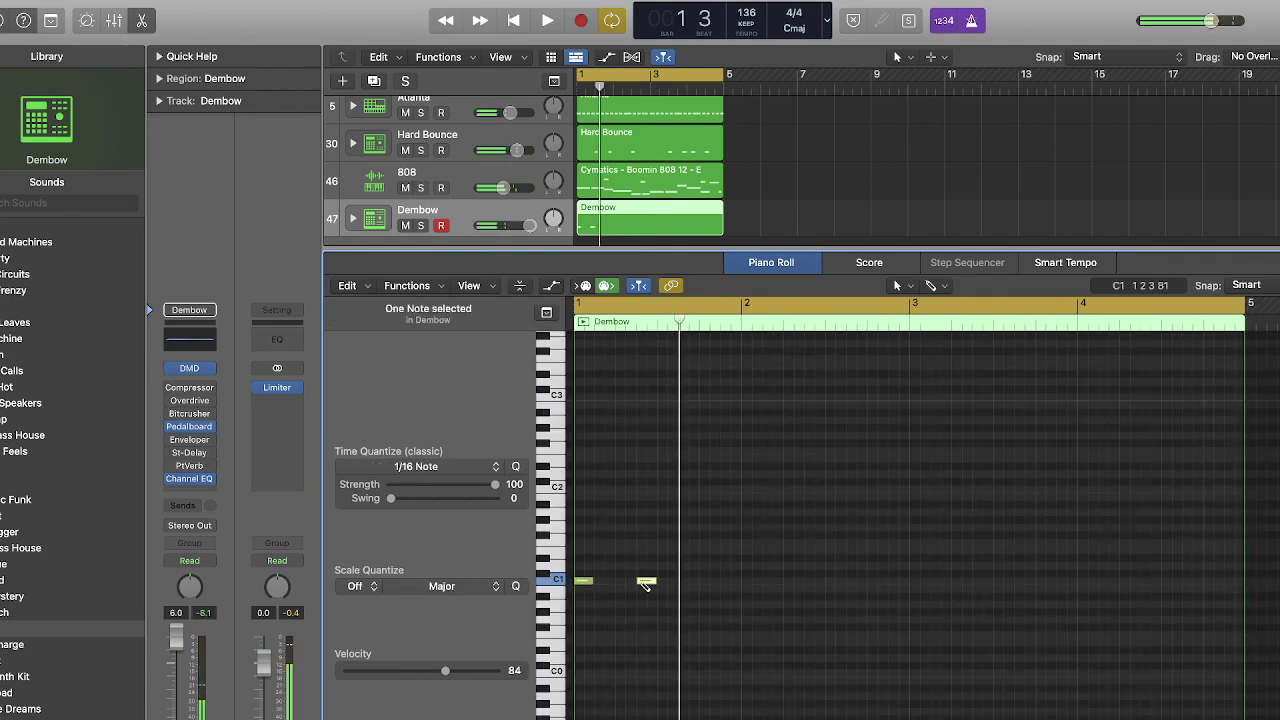
left_click(772, 580)
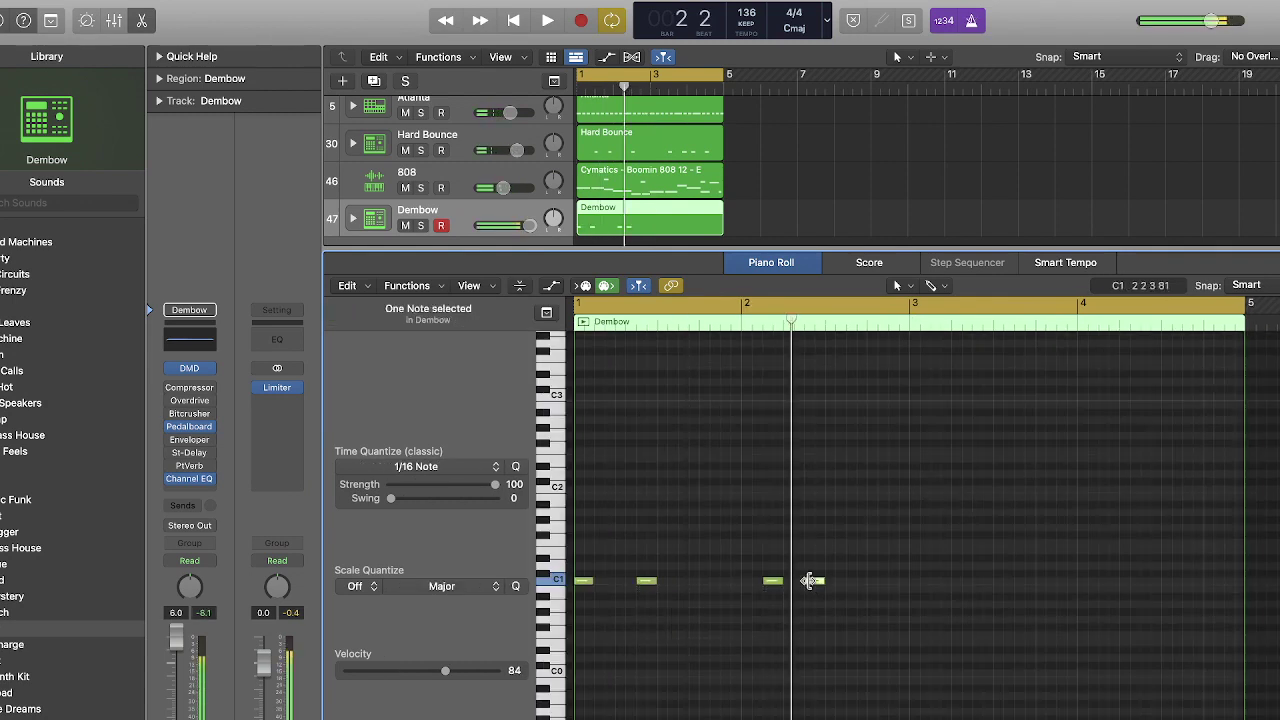
left_click(919, 581)
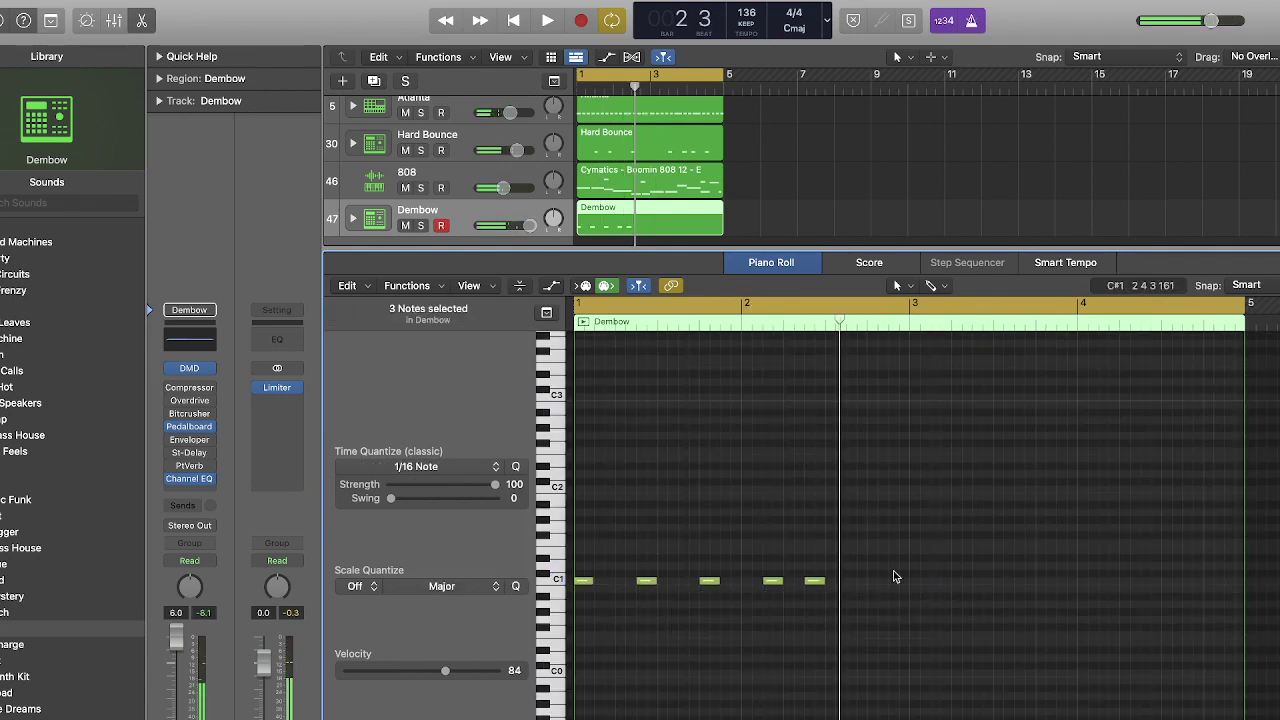
left_click_drag(889, 551, 581, 635)
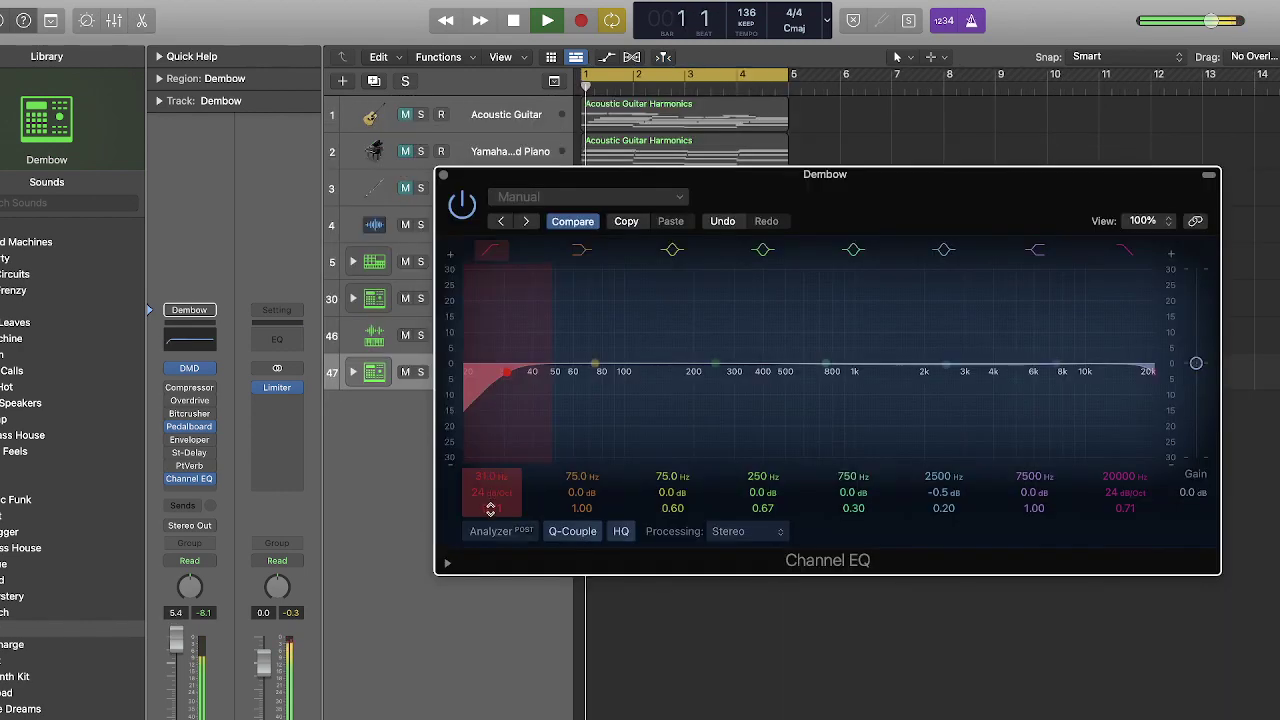
On Dembow's Channel EQ, enable the Analyzer, set the low cut to 37.4 Hz and boost the 250 Hz band; fine-tune the Compressor threshold.
left_click(495, 531)
left_click_drag(507, 371, 527, 371)
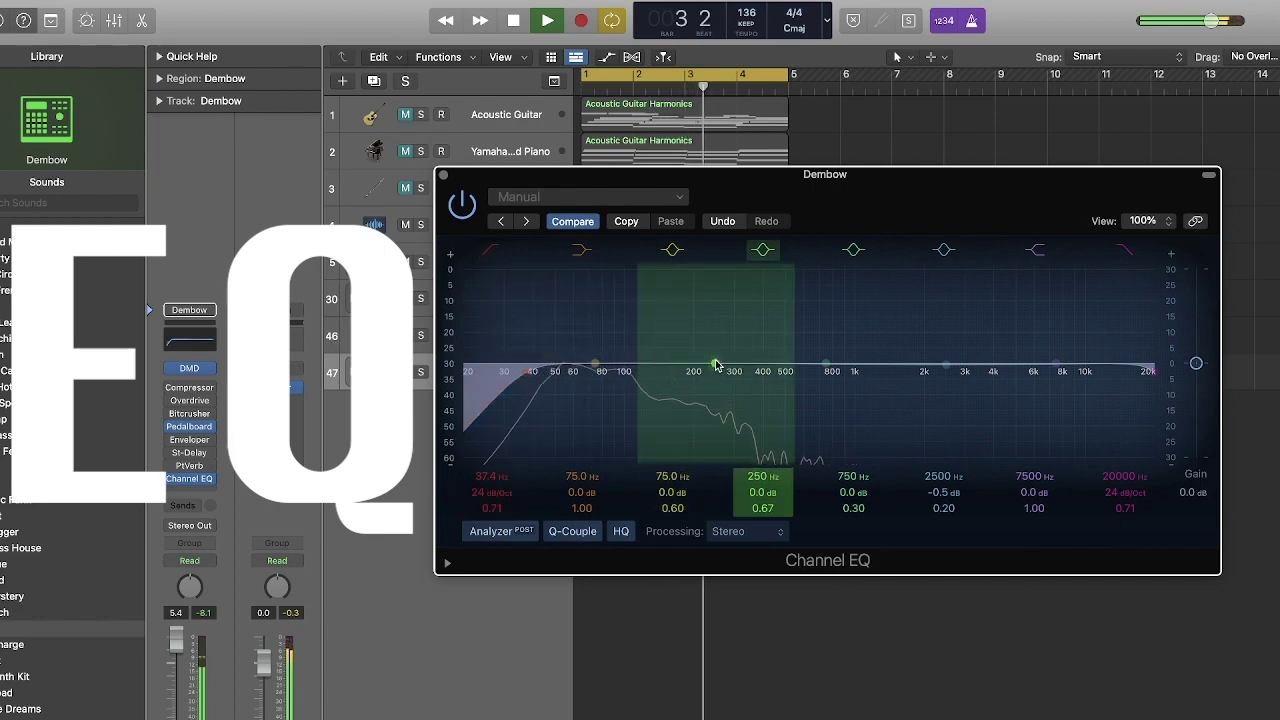
left_click_drag(715, 364, 789, 349)
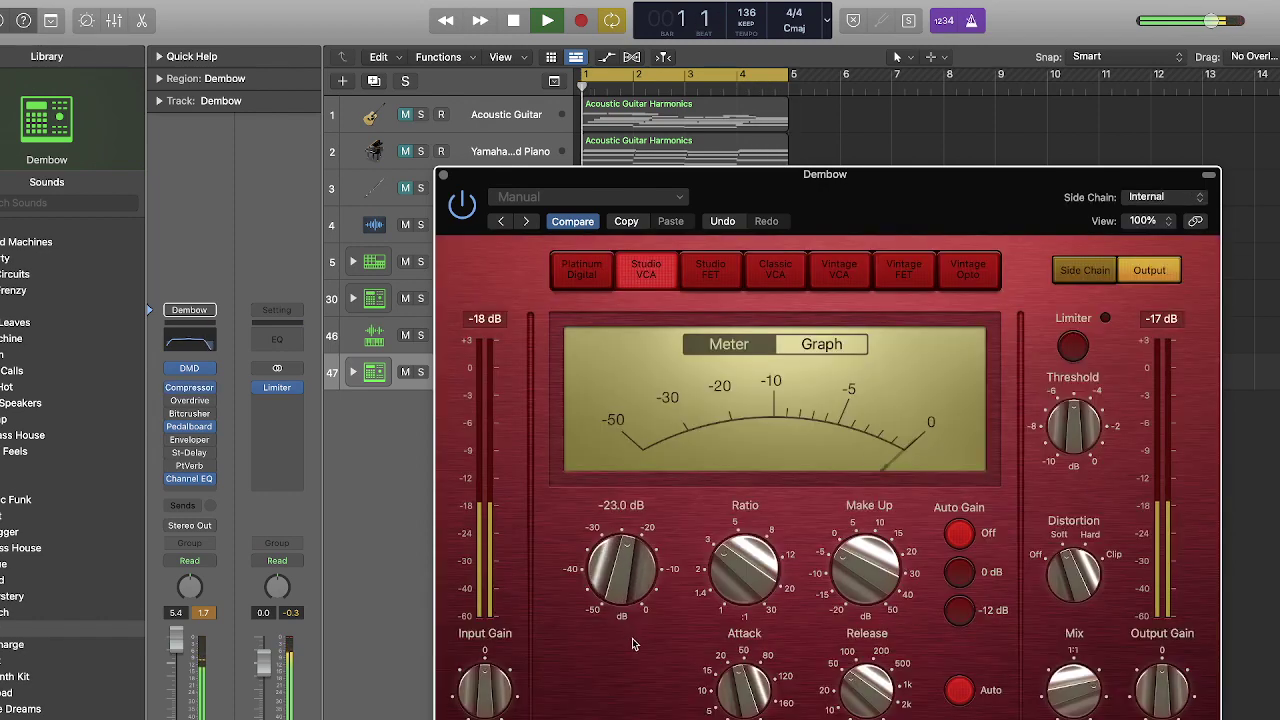
left_click_drag(620, 600, 620, 603)
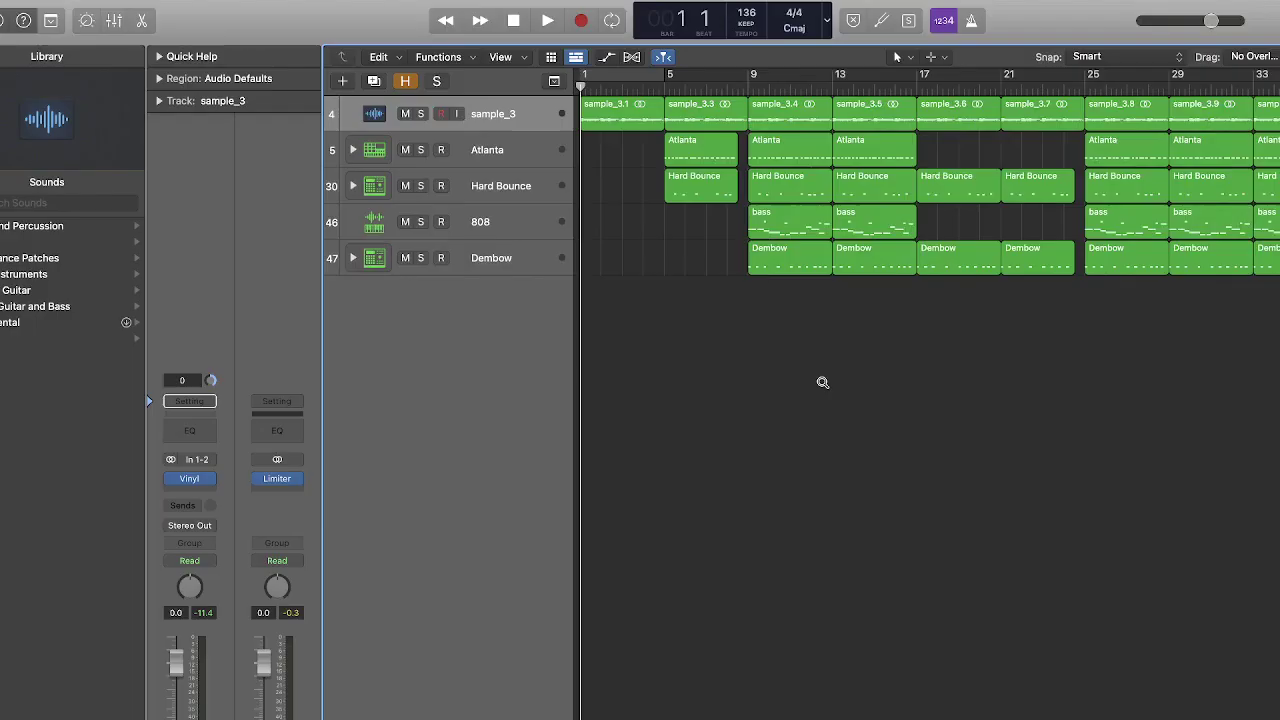
Enlarge the track heights to show the full arrangement's regions in detail.
key("super+Down")
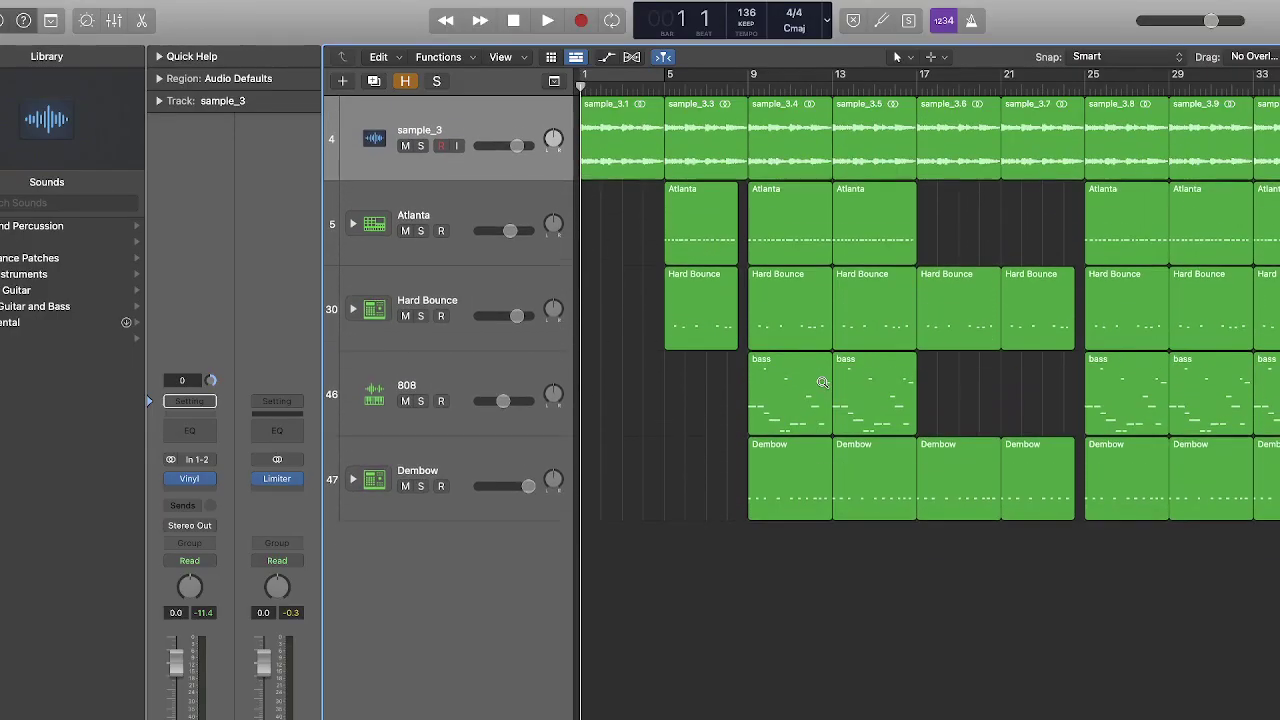